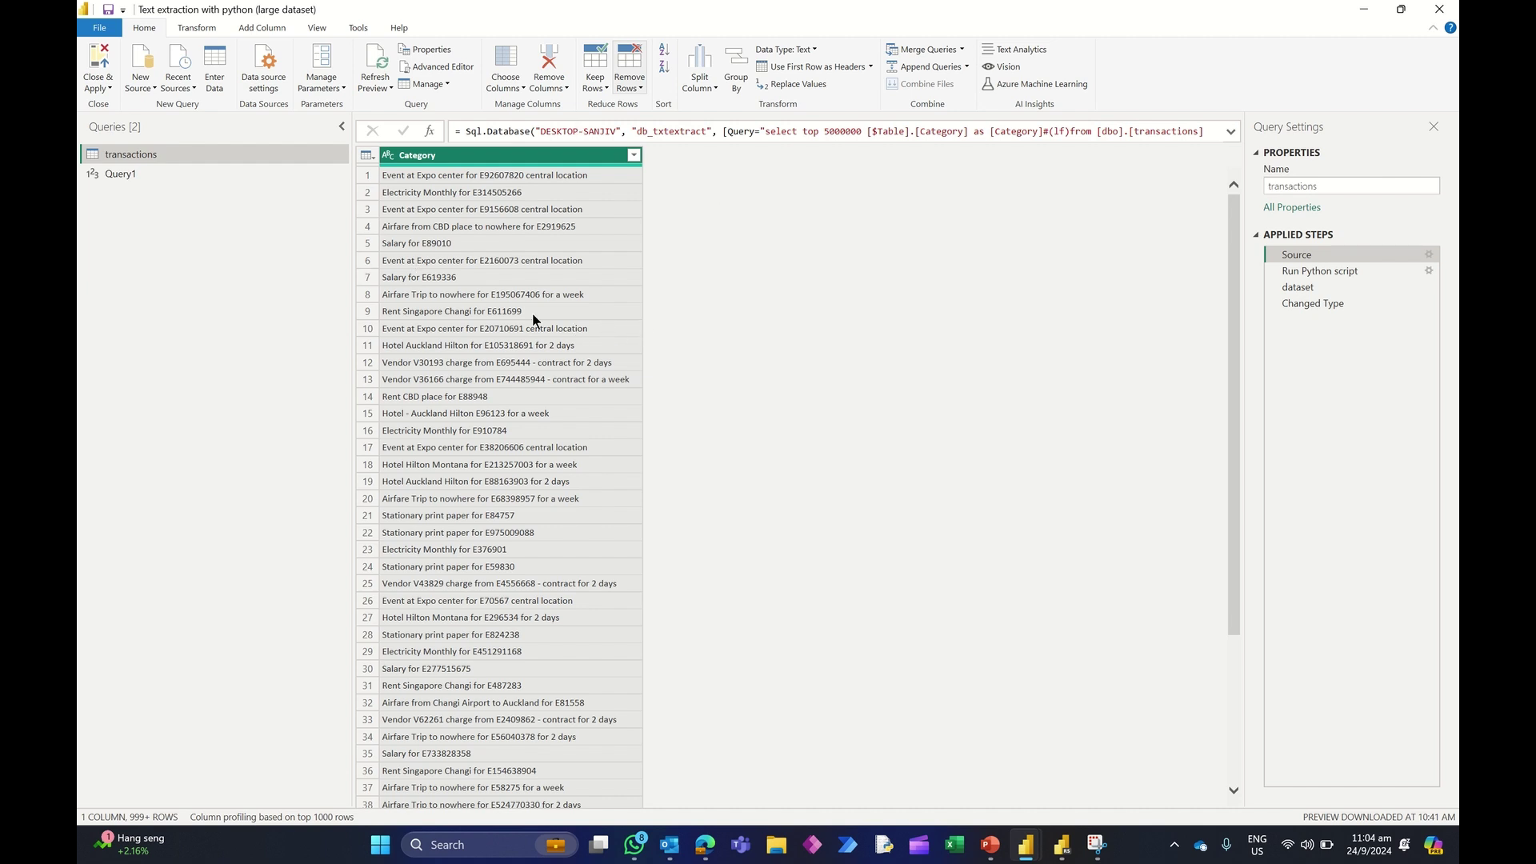
Step: Close the Snipping Tool and the query editor, then bring up the Text extraction with python report
click(1401, 9)
drag(1138, 94, 1126, 280)
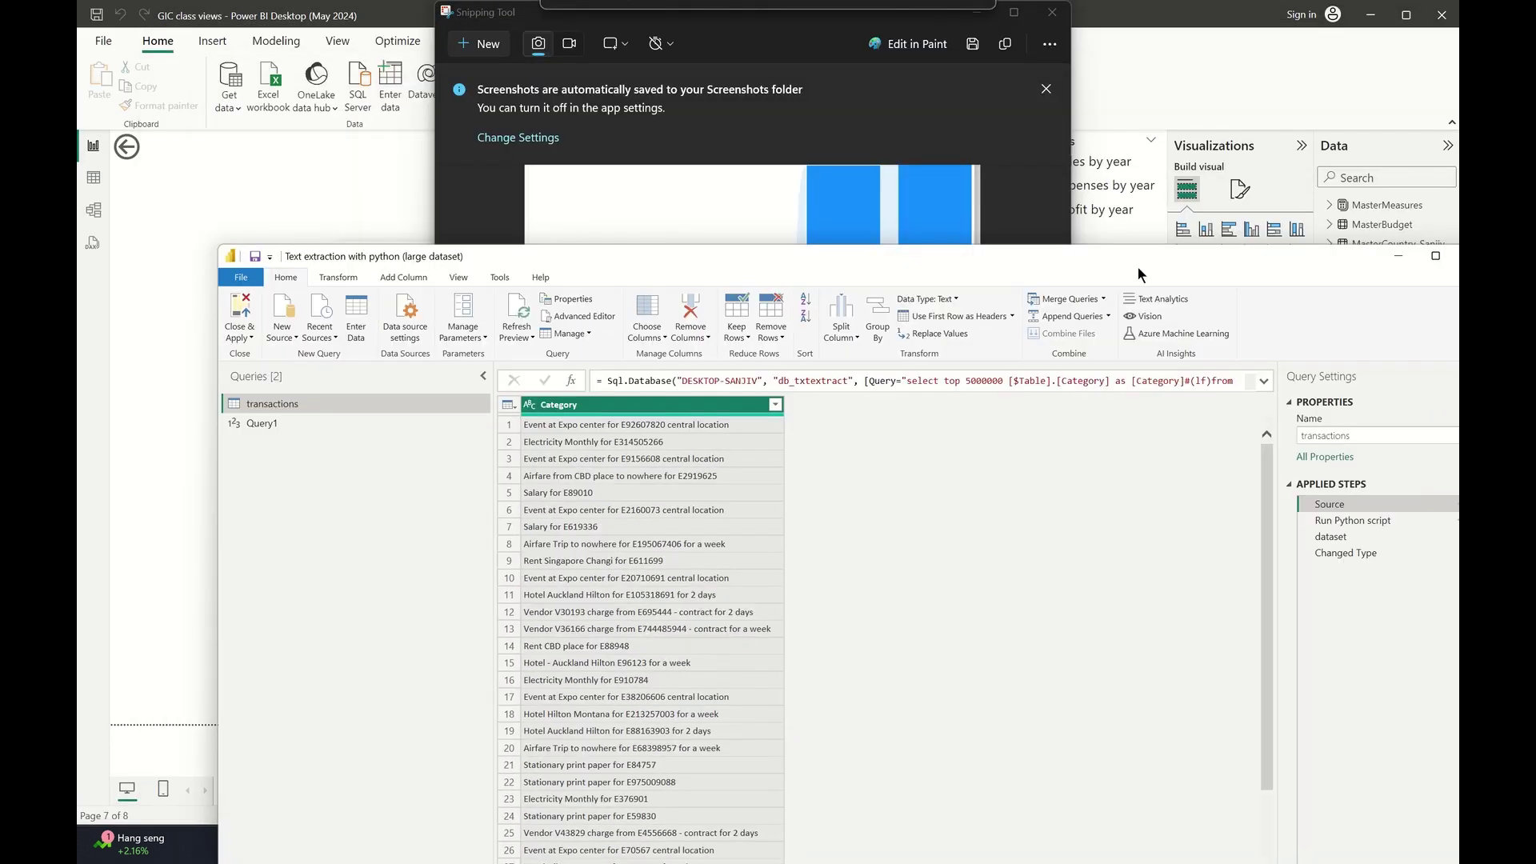
click(1040, 14)
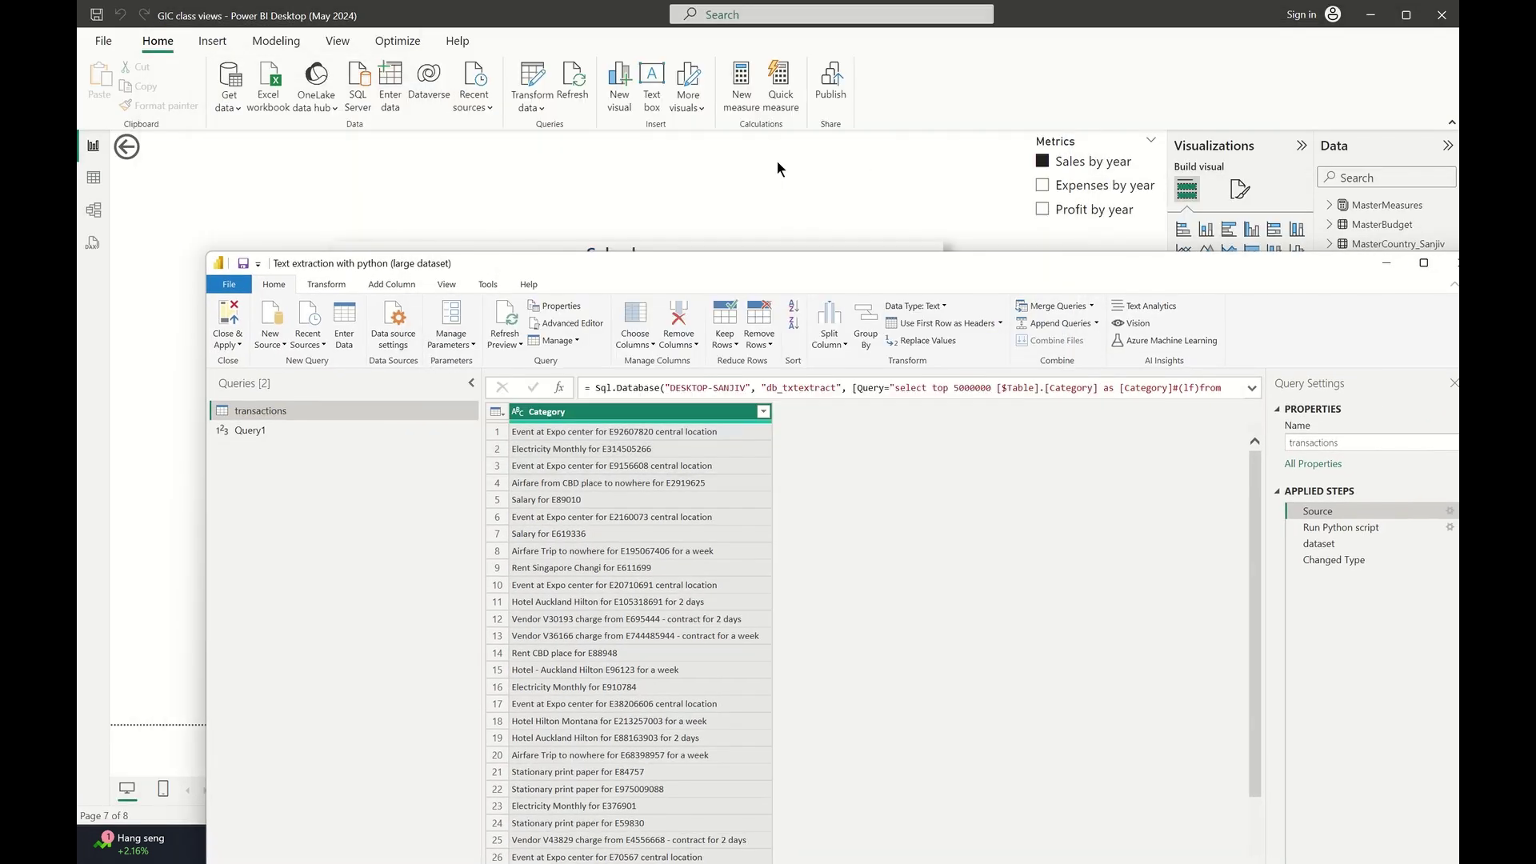
drag(1173, 257, 1102, 240)
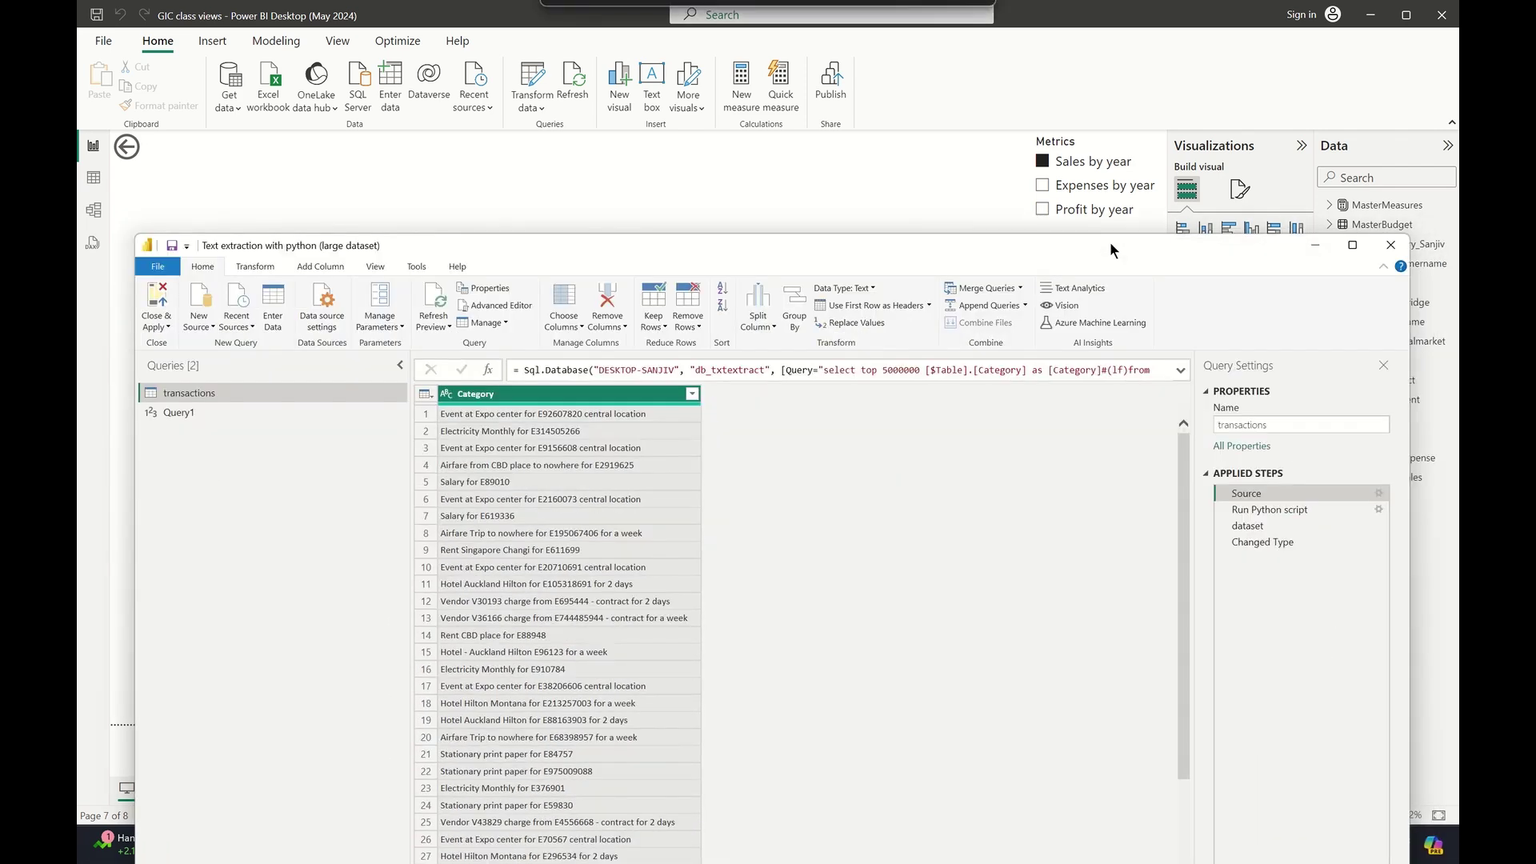
click(1390, 250)
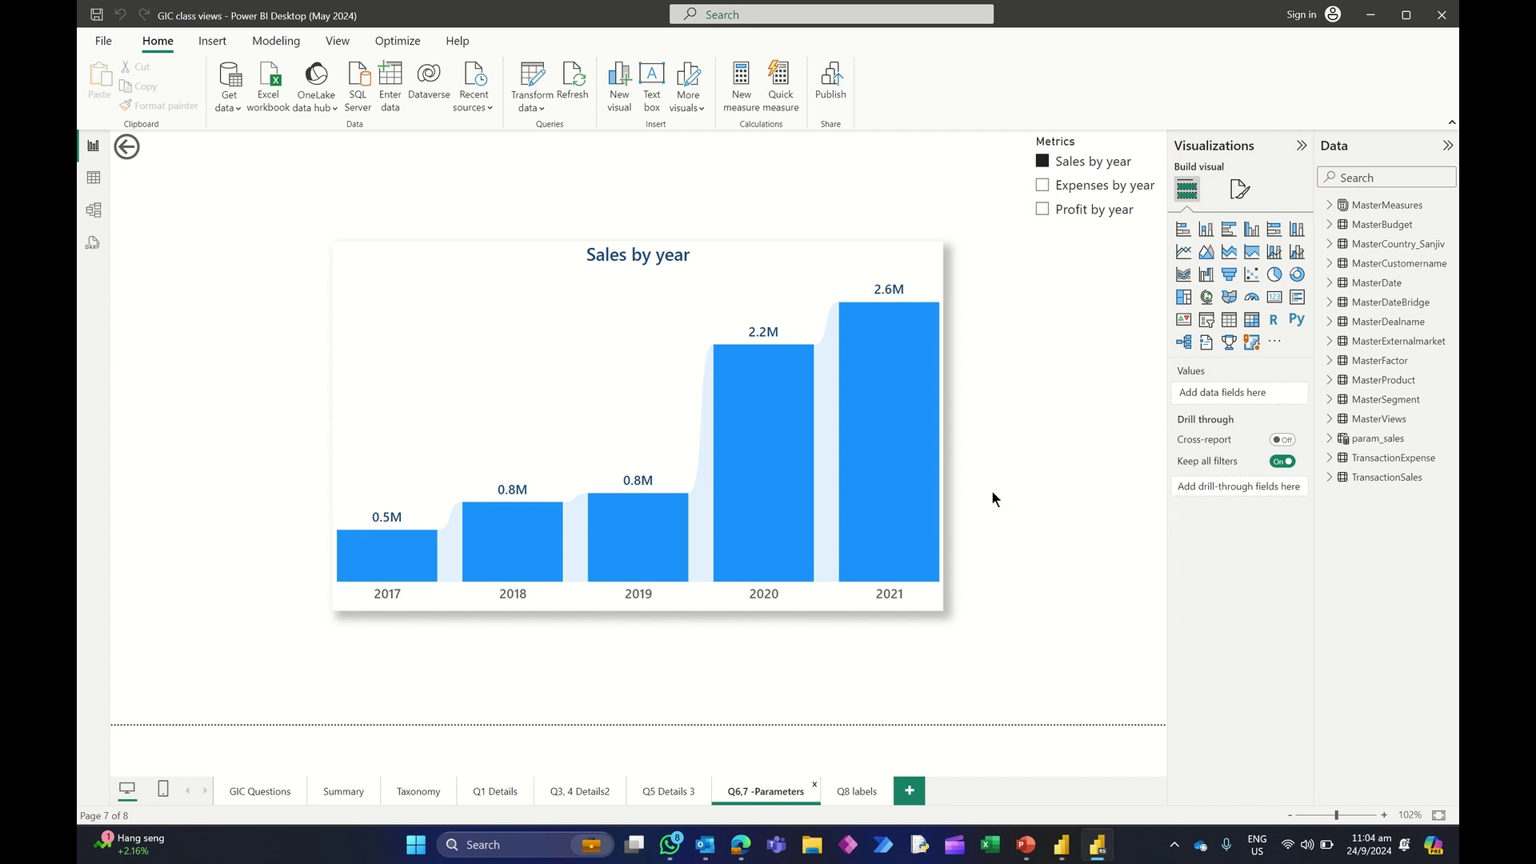
click(1061, 844)
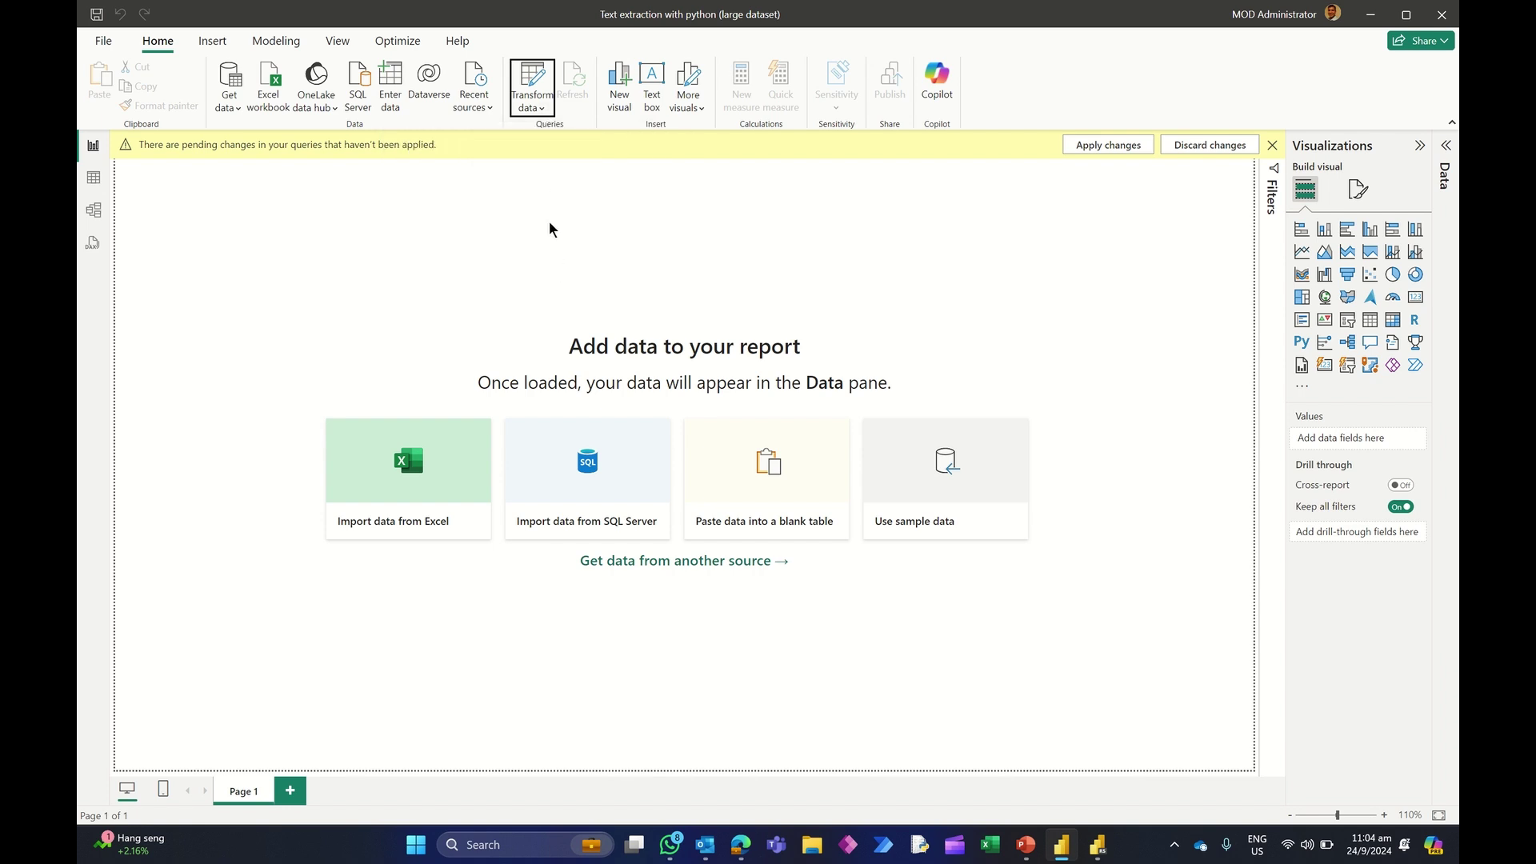
Step: Reopen the query editor via Transform data, maximize it, and preview the transactions query's Source step
click(544, 111)
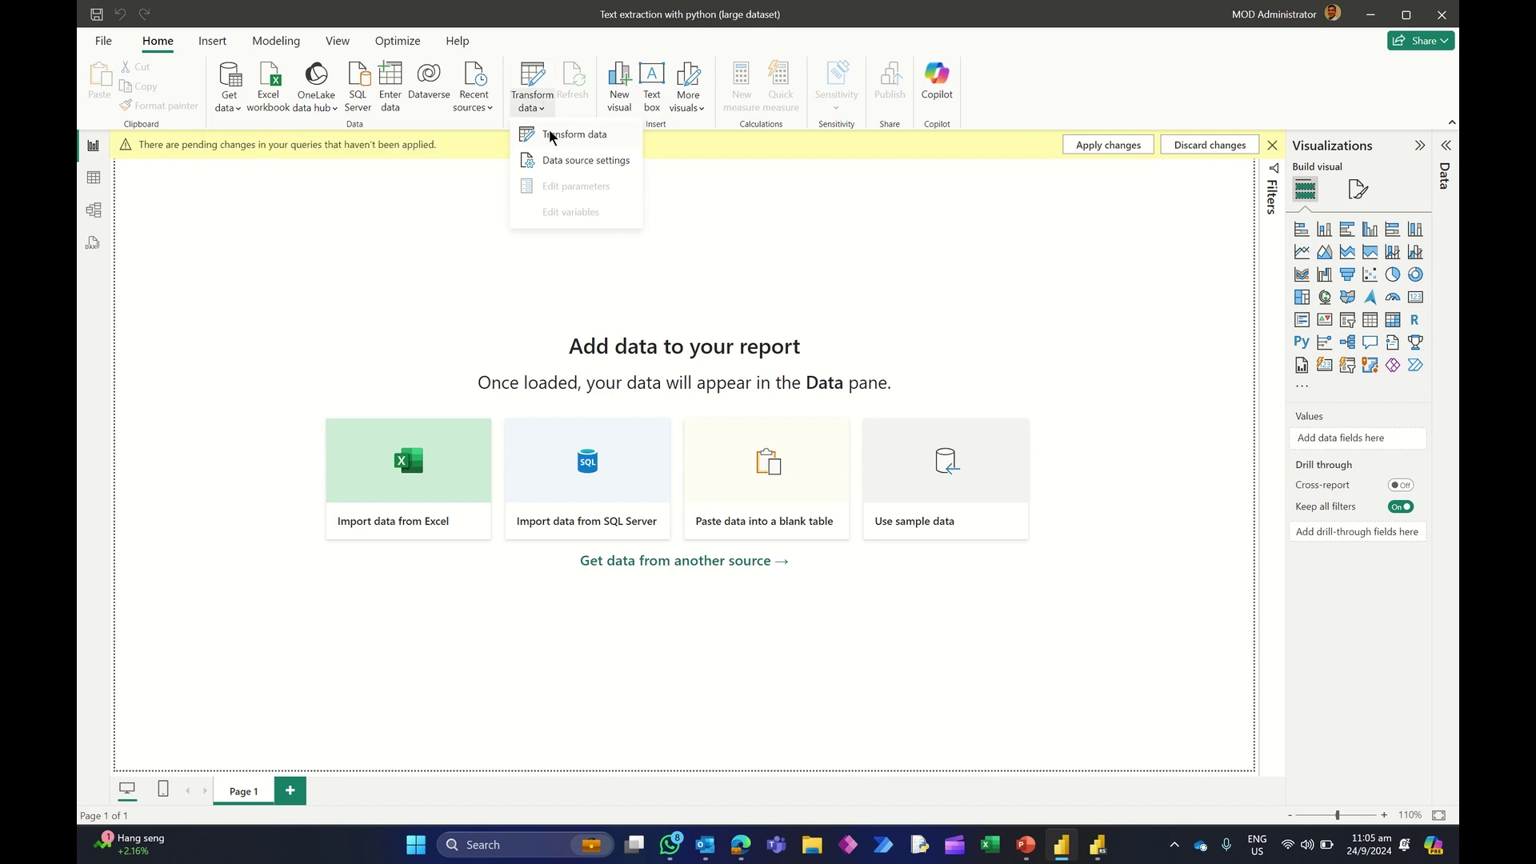
click(573, 134)
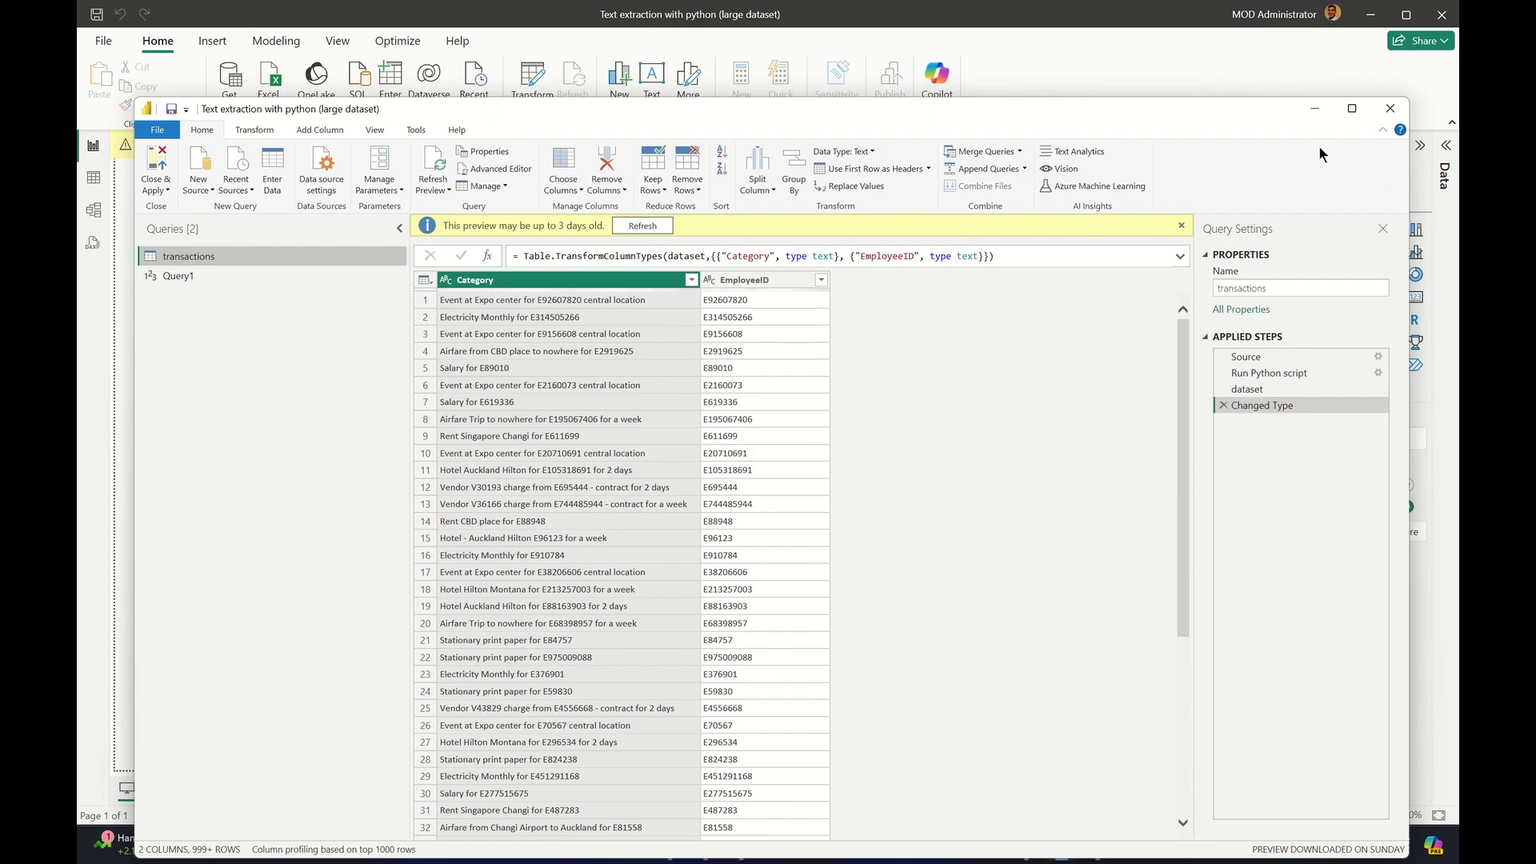
click(1352, 109)
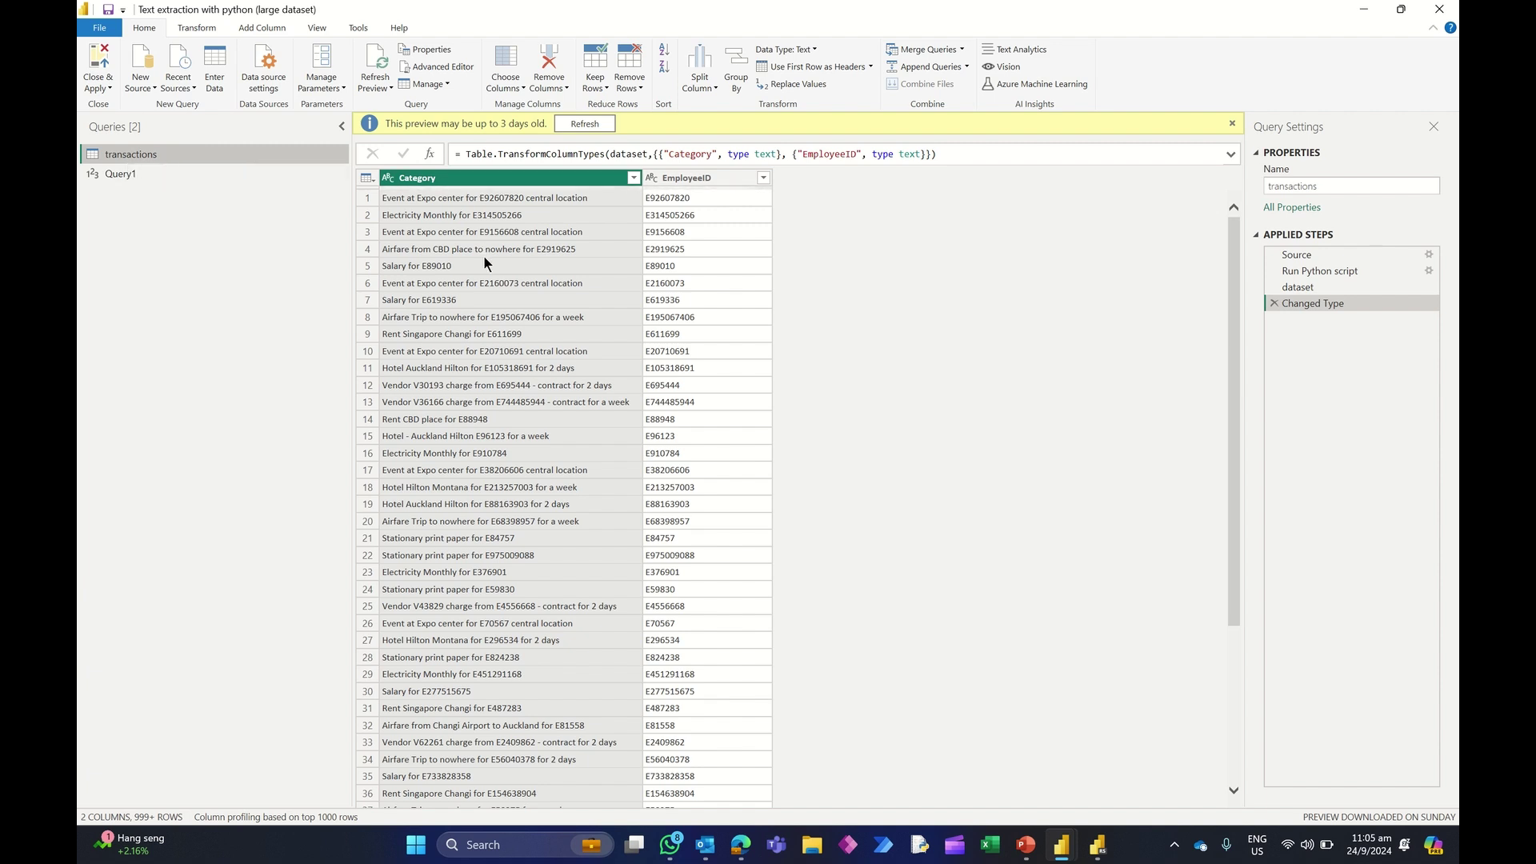
click(1308, 254)
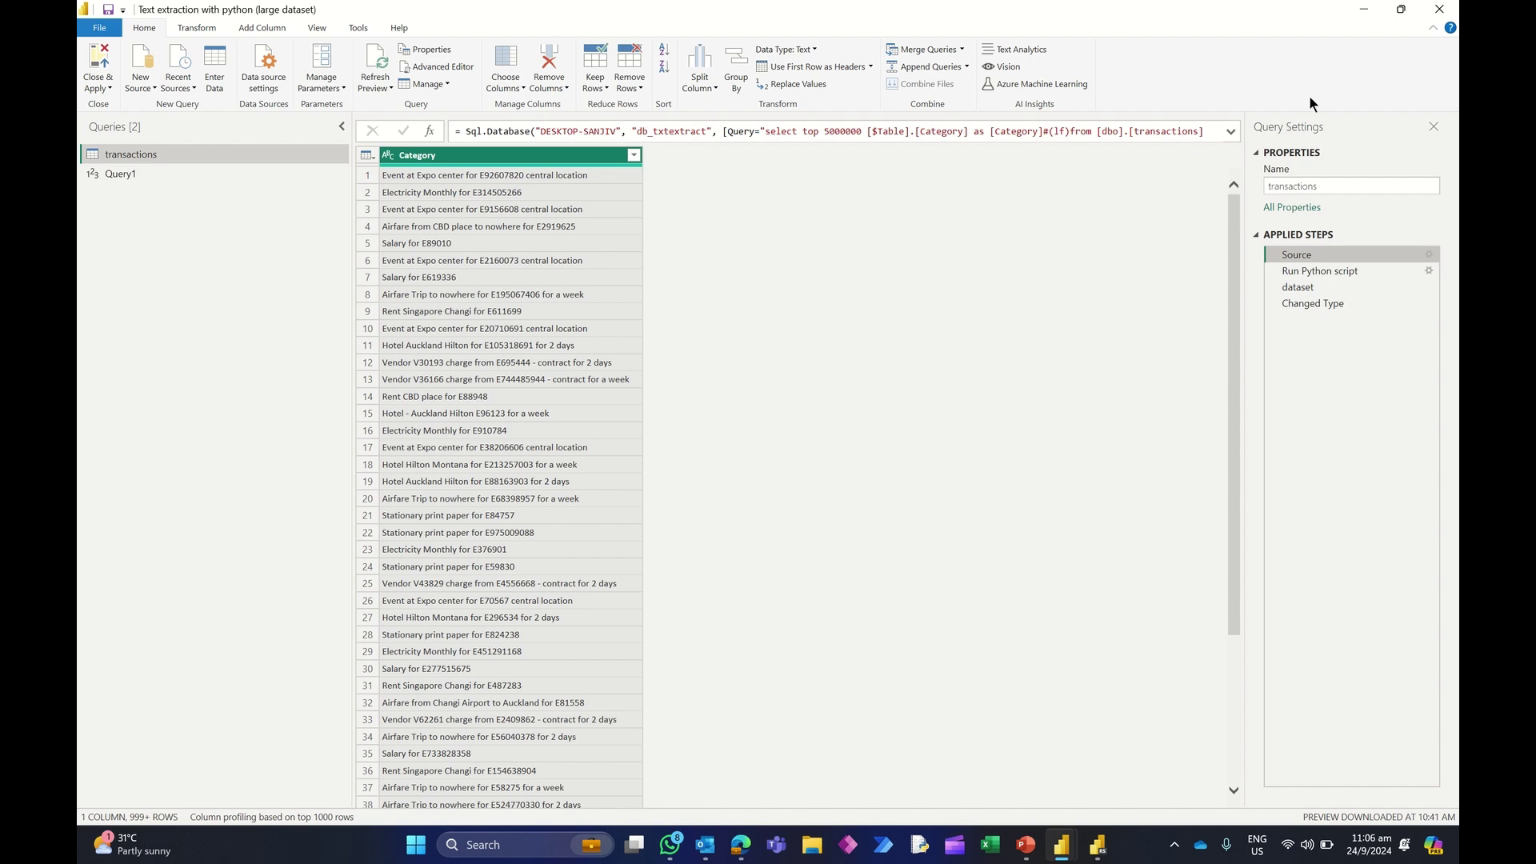
Step: Close the query editor and view the Python scripting page in File > Options and settings > Options
click(1440, 11)
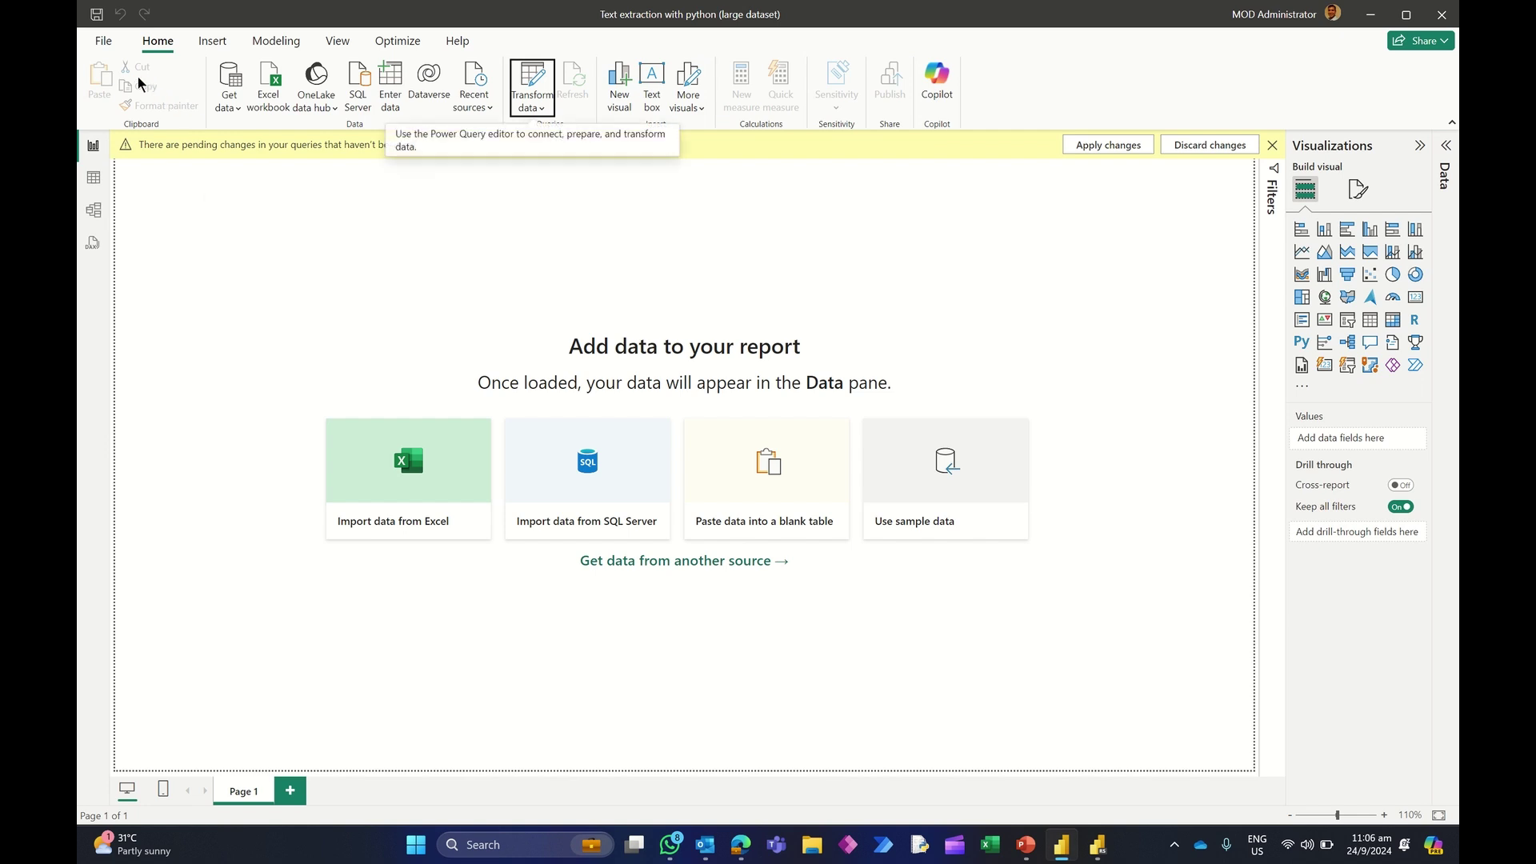
click(103, 42)
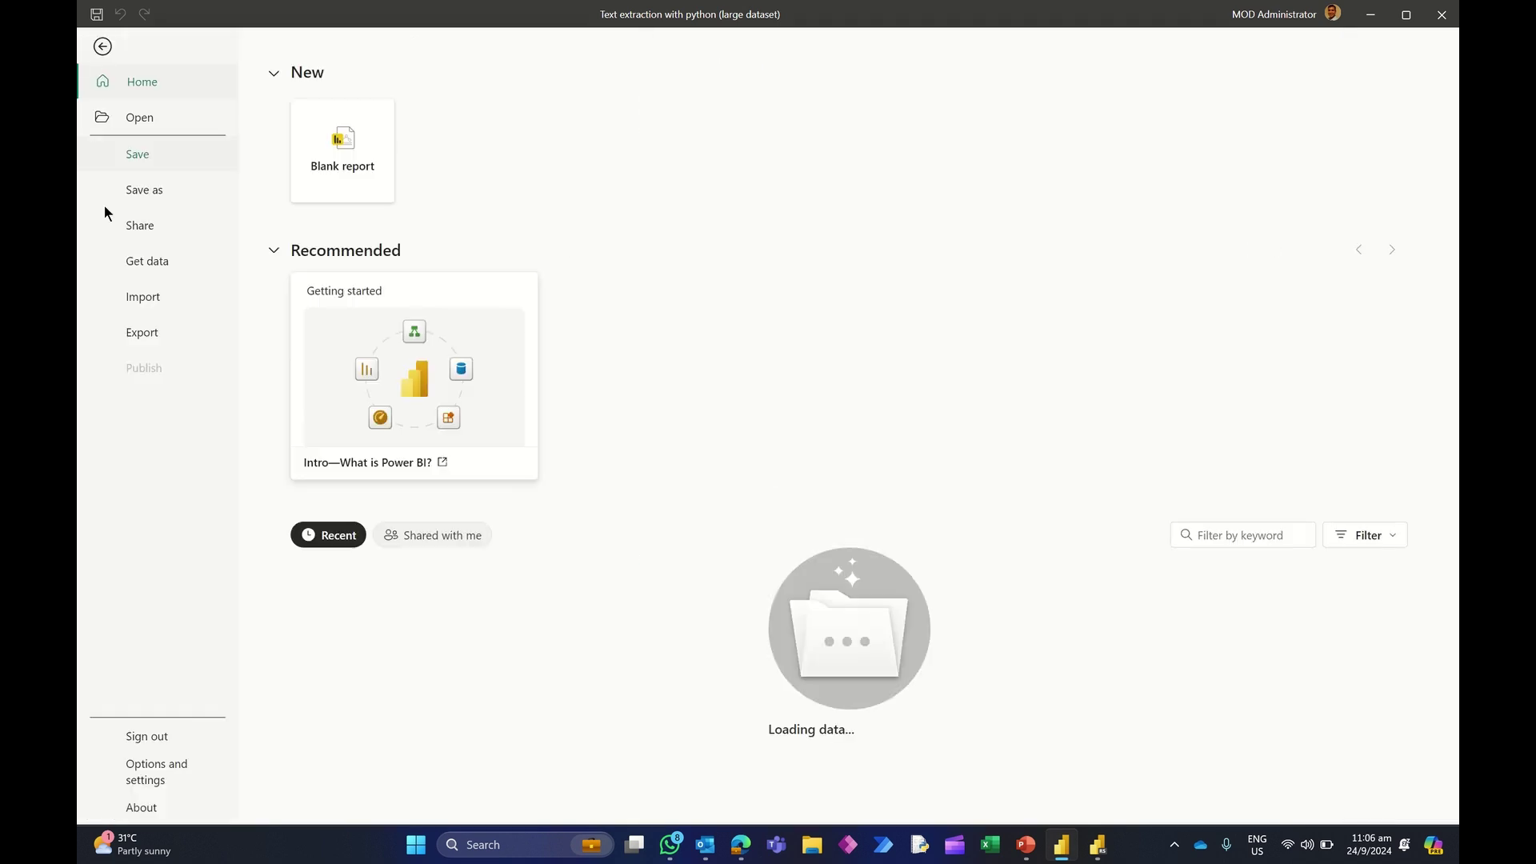
click(161, 771)
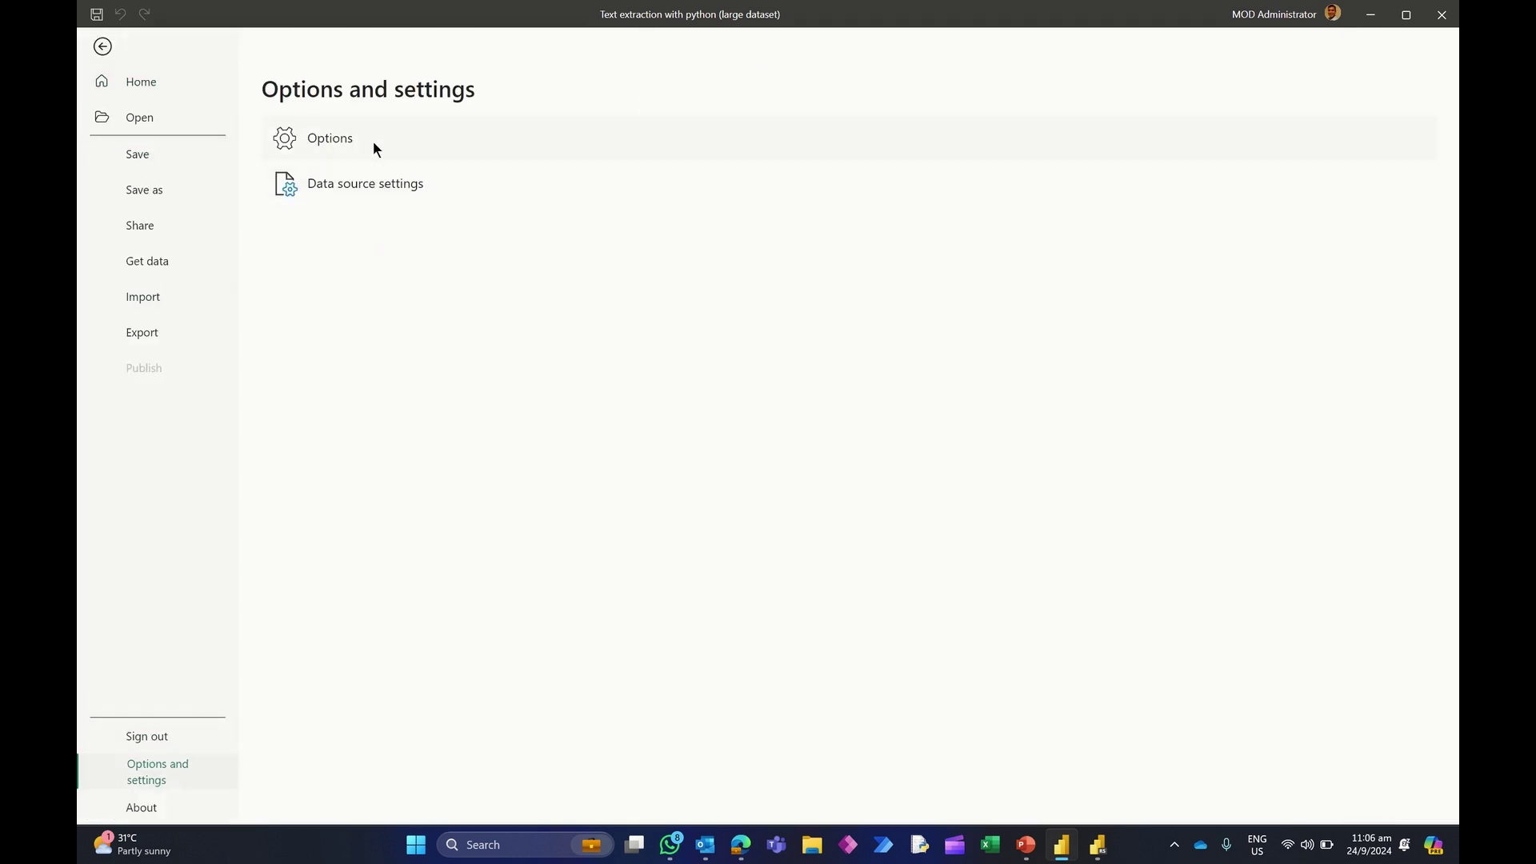
key(Escape)
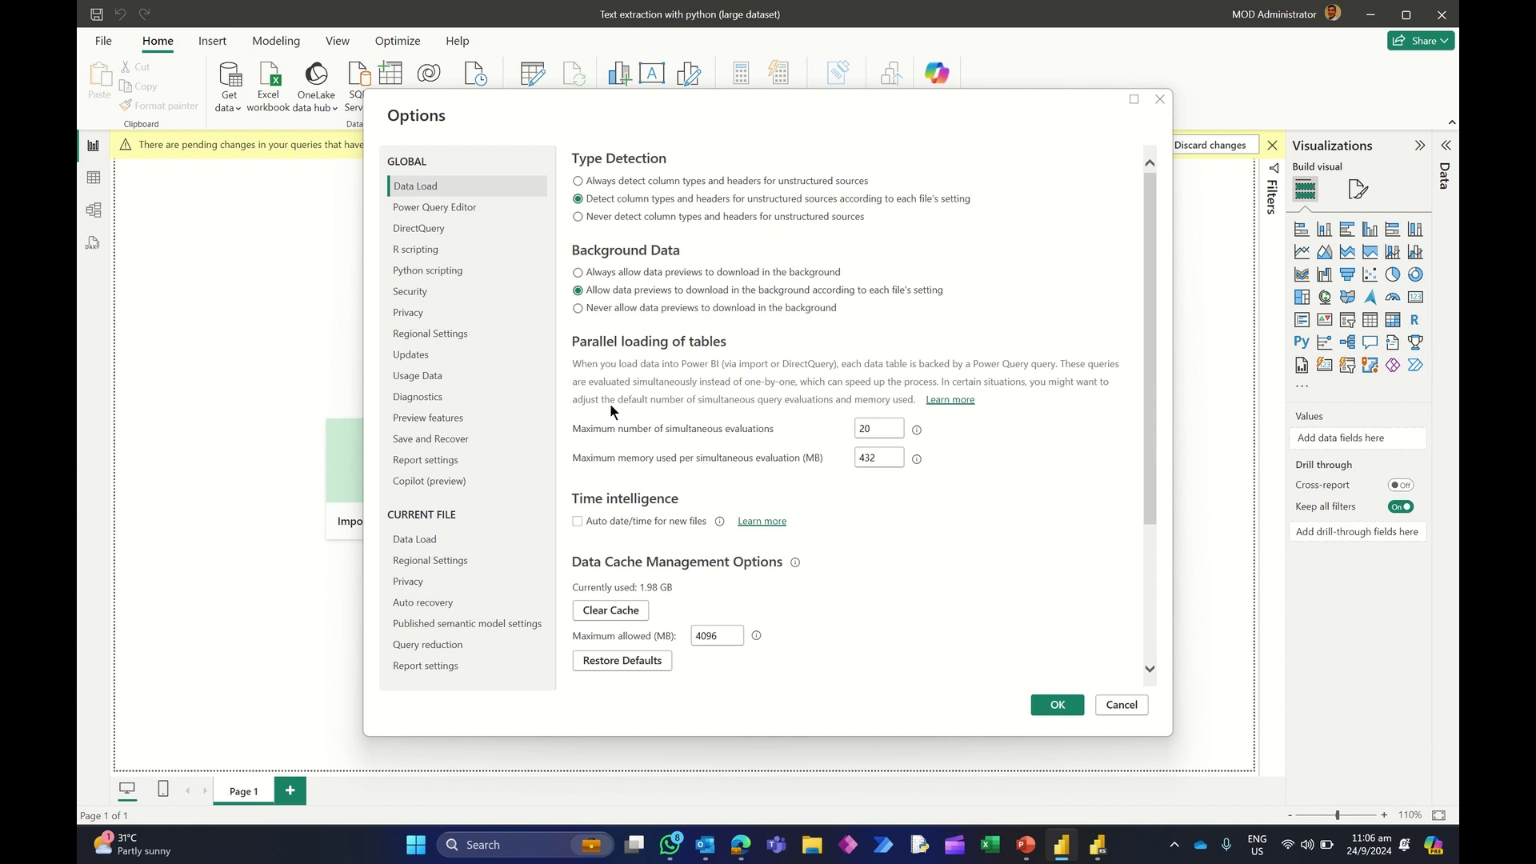
click(436, 269)
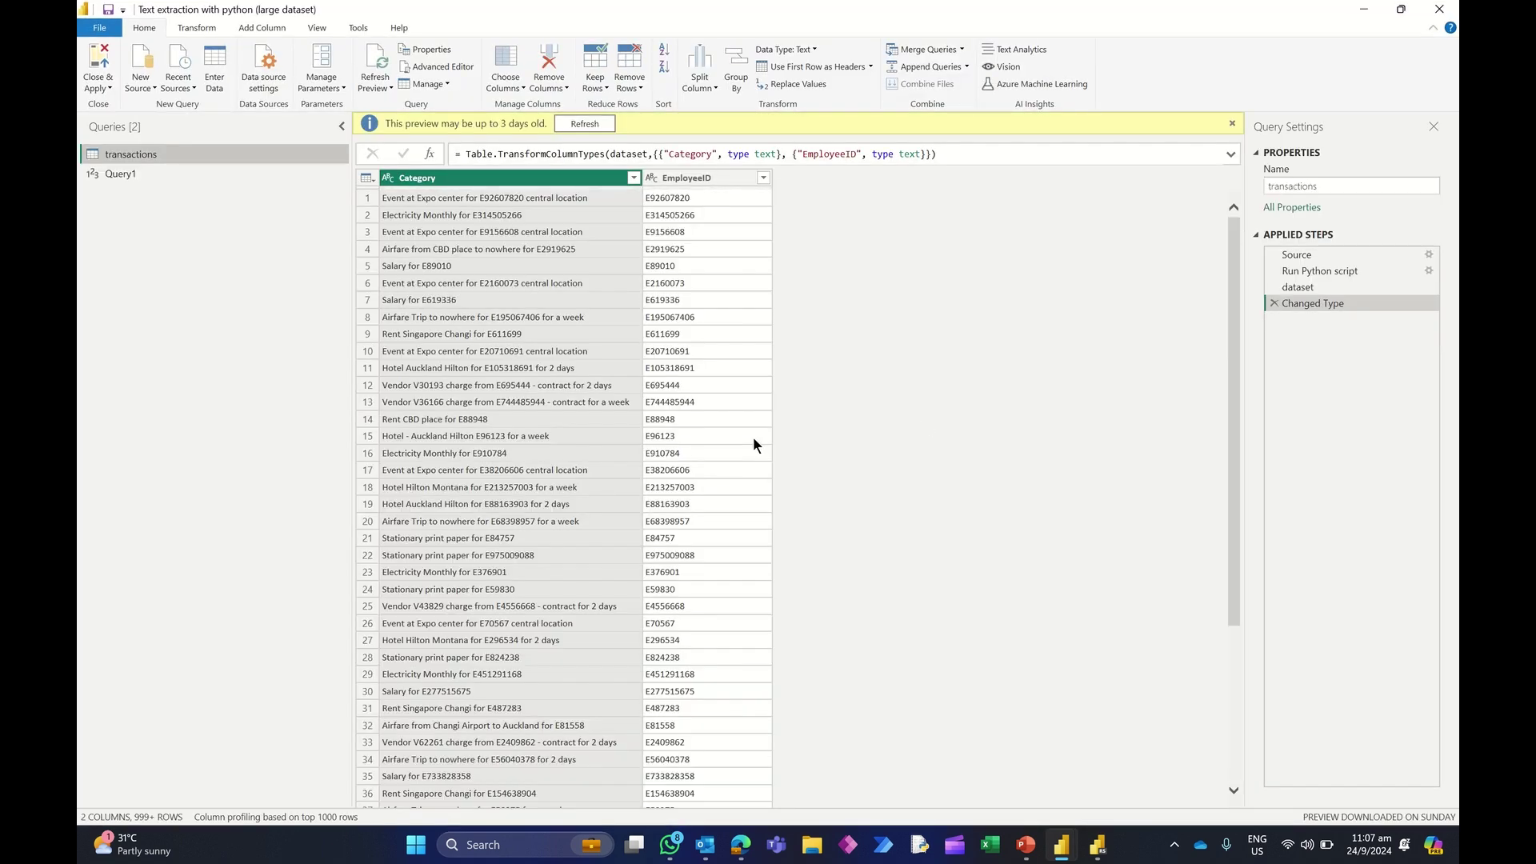
Step: Inspect the Source step's SQL TOP 5000000 row limit in Edit Settings, then cancel without changes
click(1366, 256)
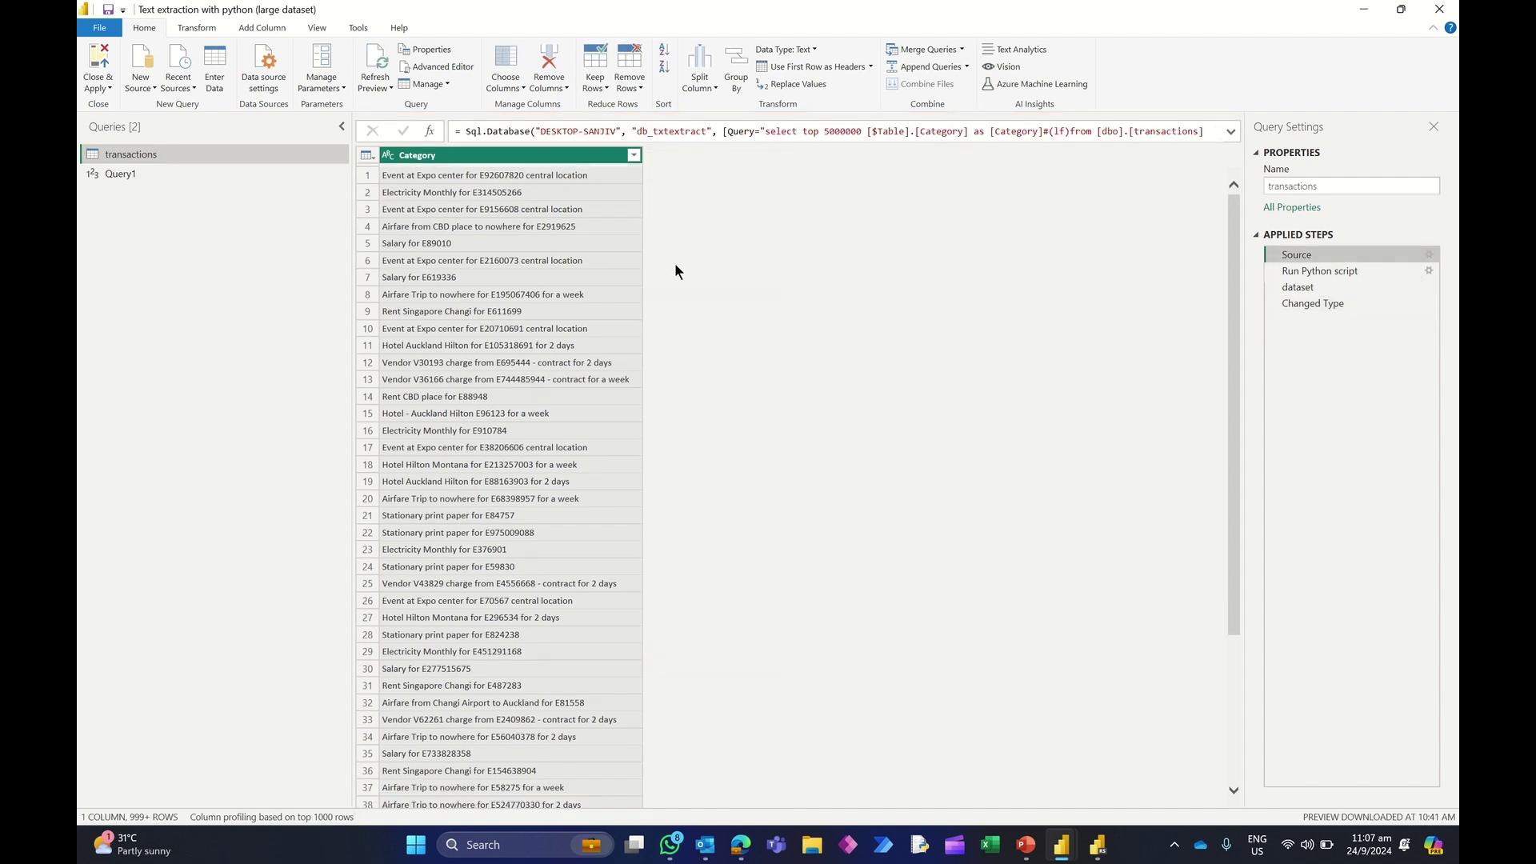
right_click(1300, 254)
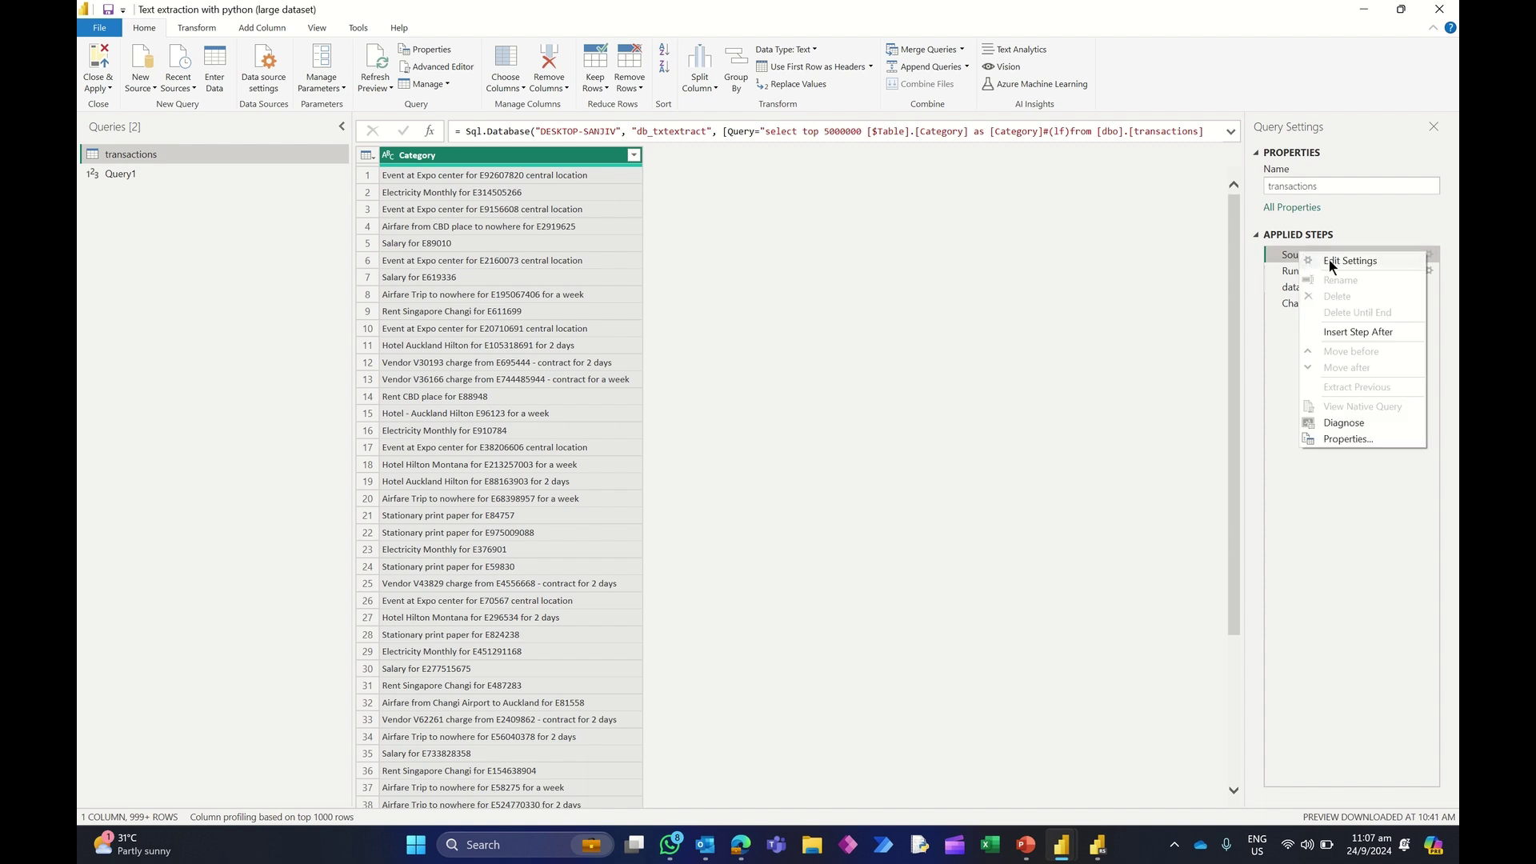
click(1329, 259)
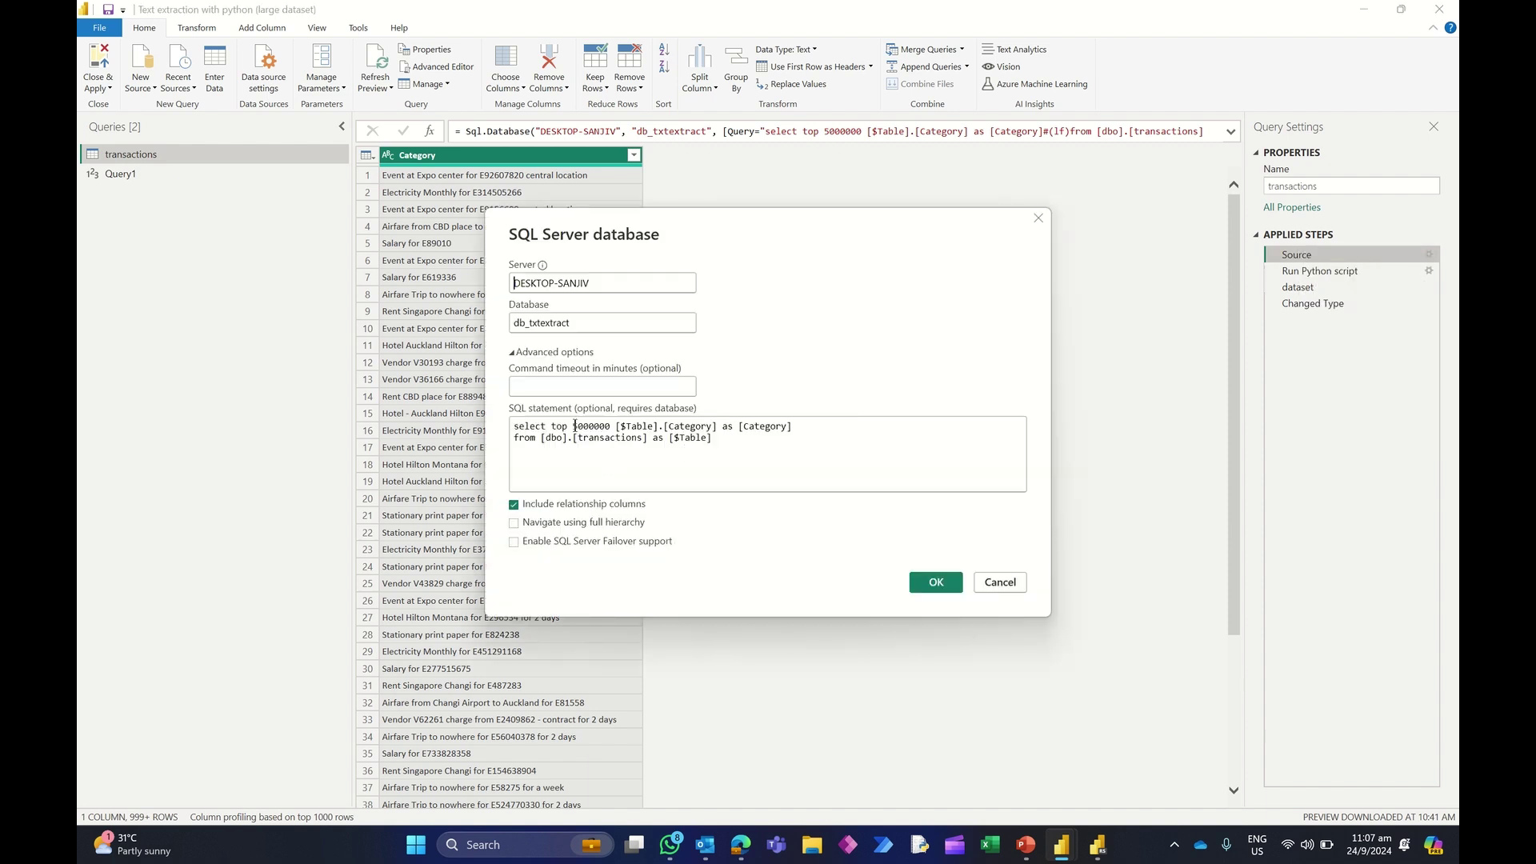
drag(572, 426, 578, 426)
text(5)
click(1016, 589)
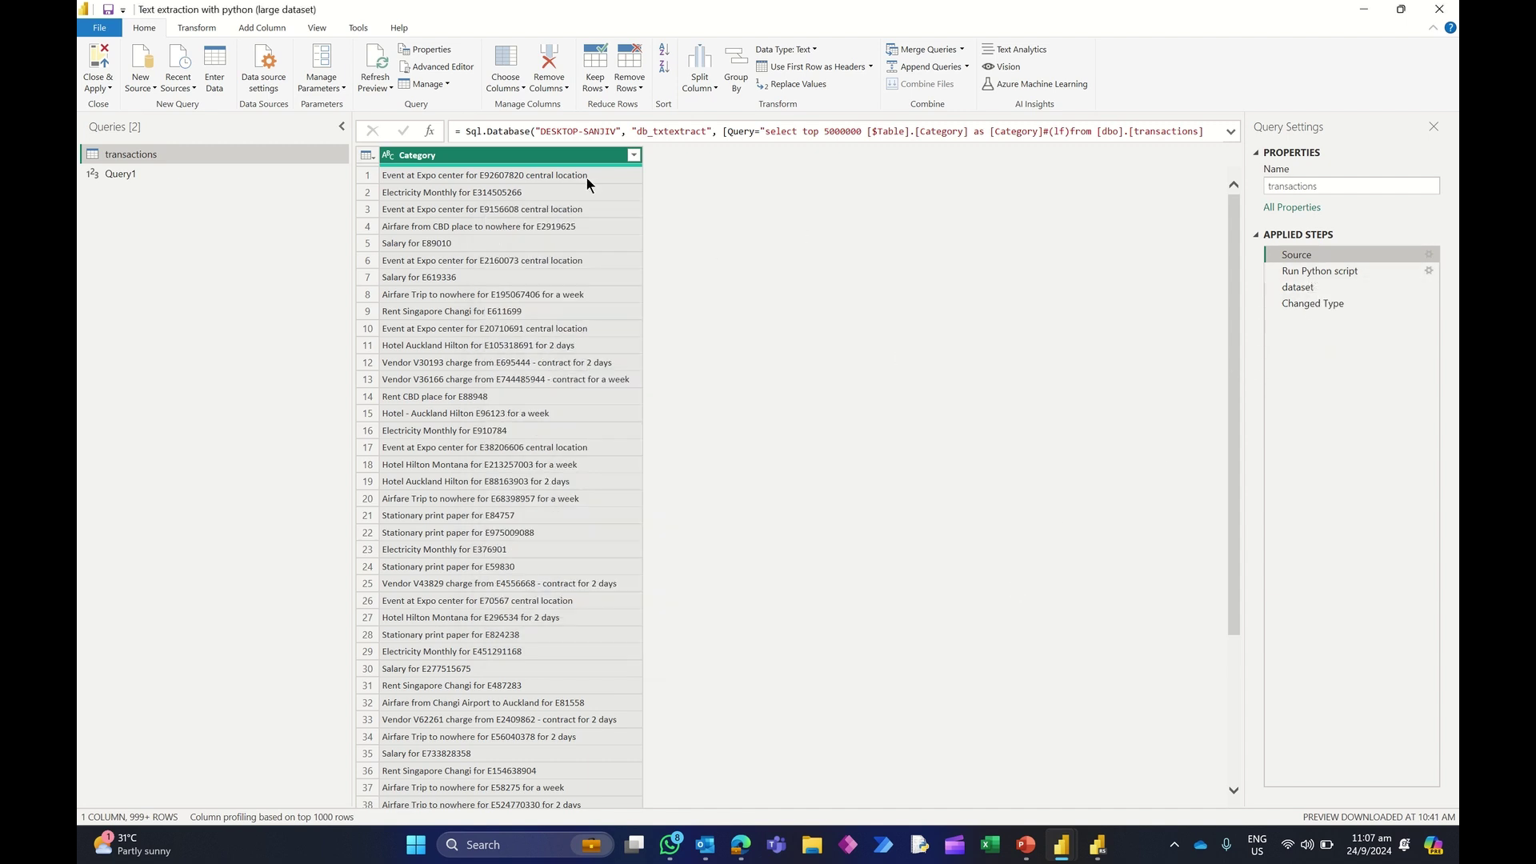
click(200, 27)
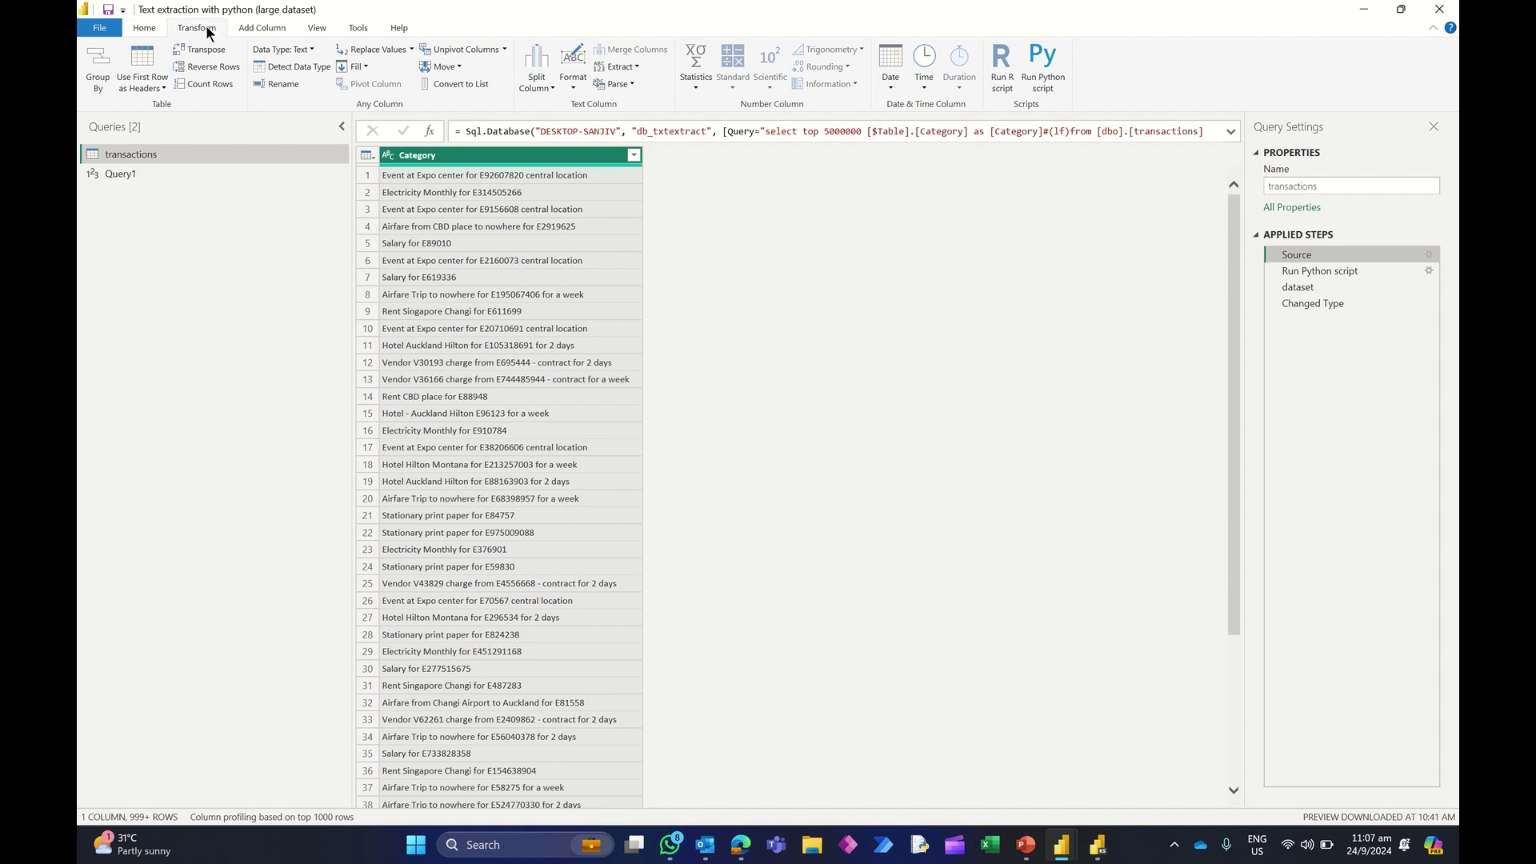
click(1044, 72)
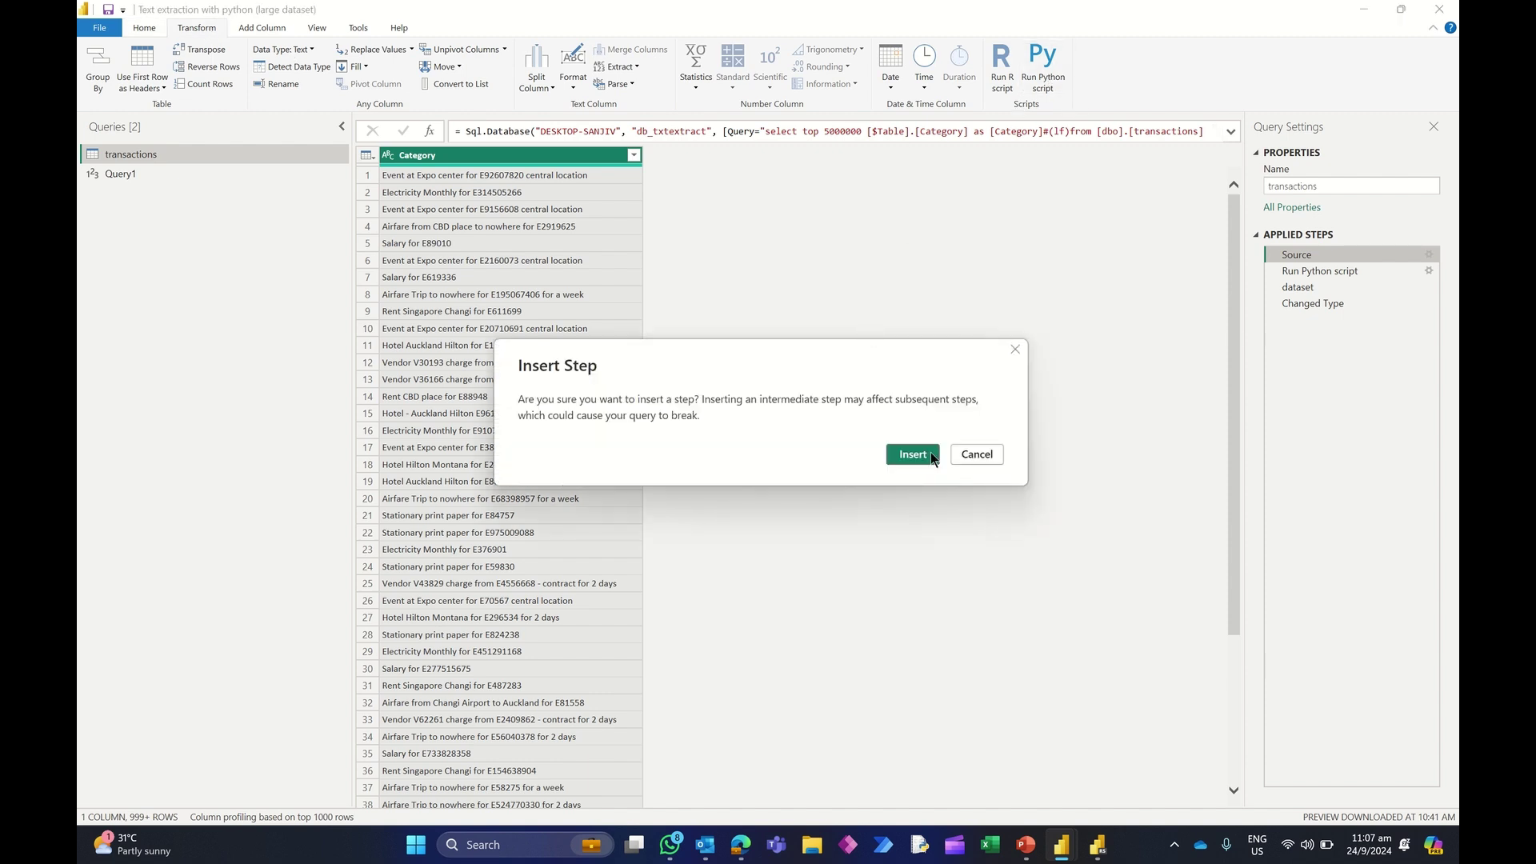
click(916, 454)
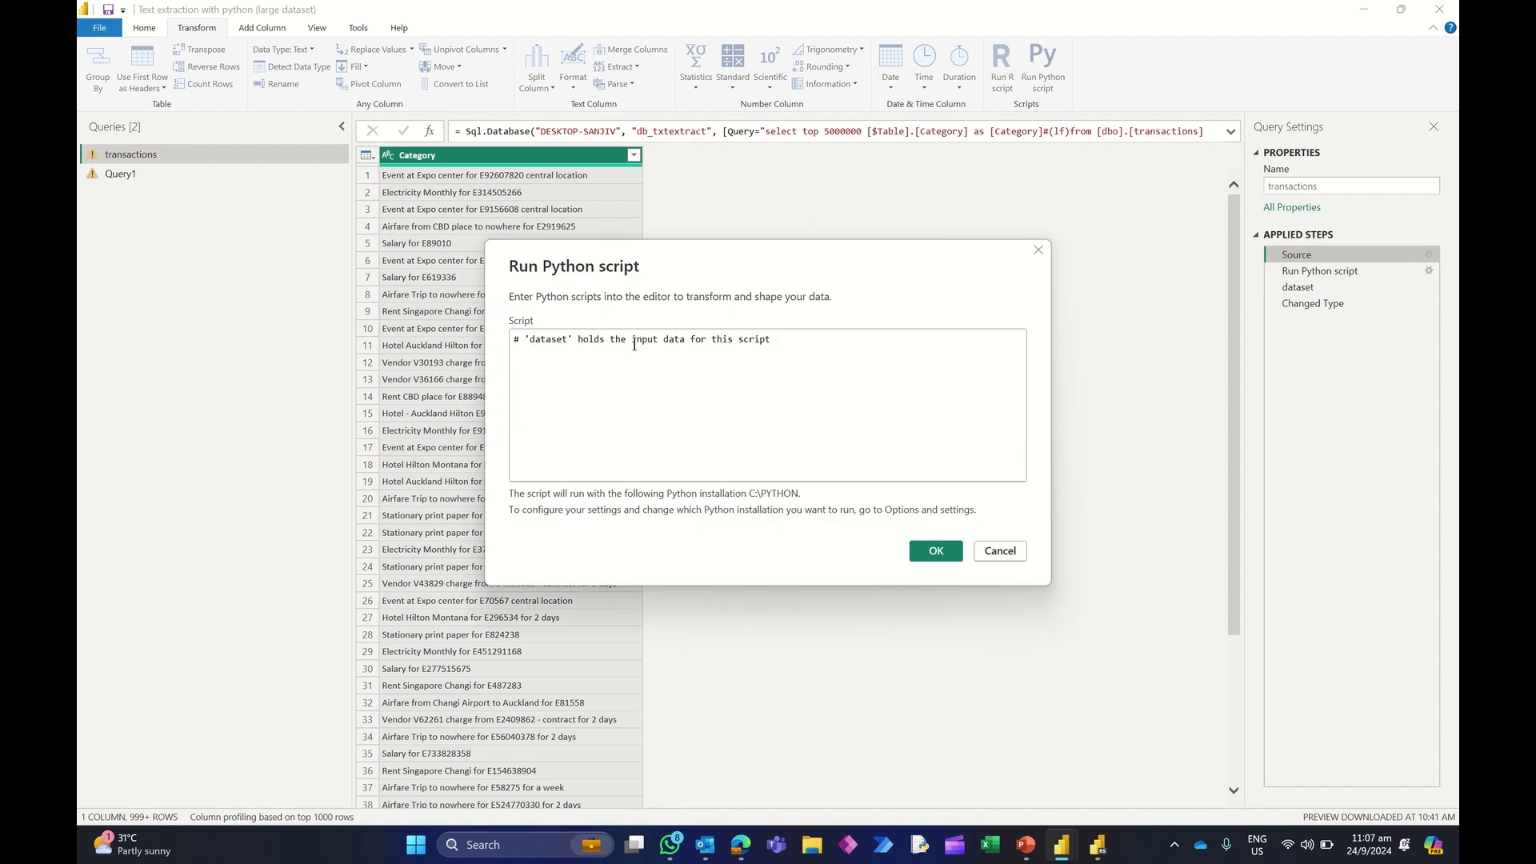
drag(770, 339, 497, 332)
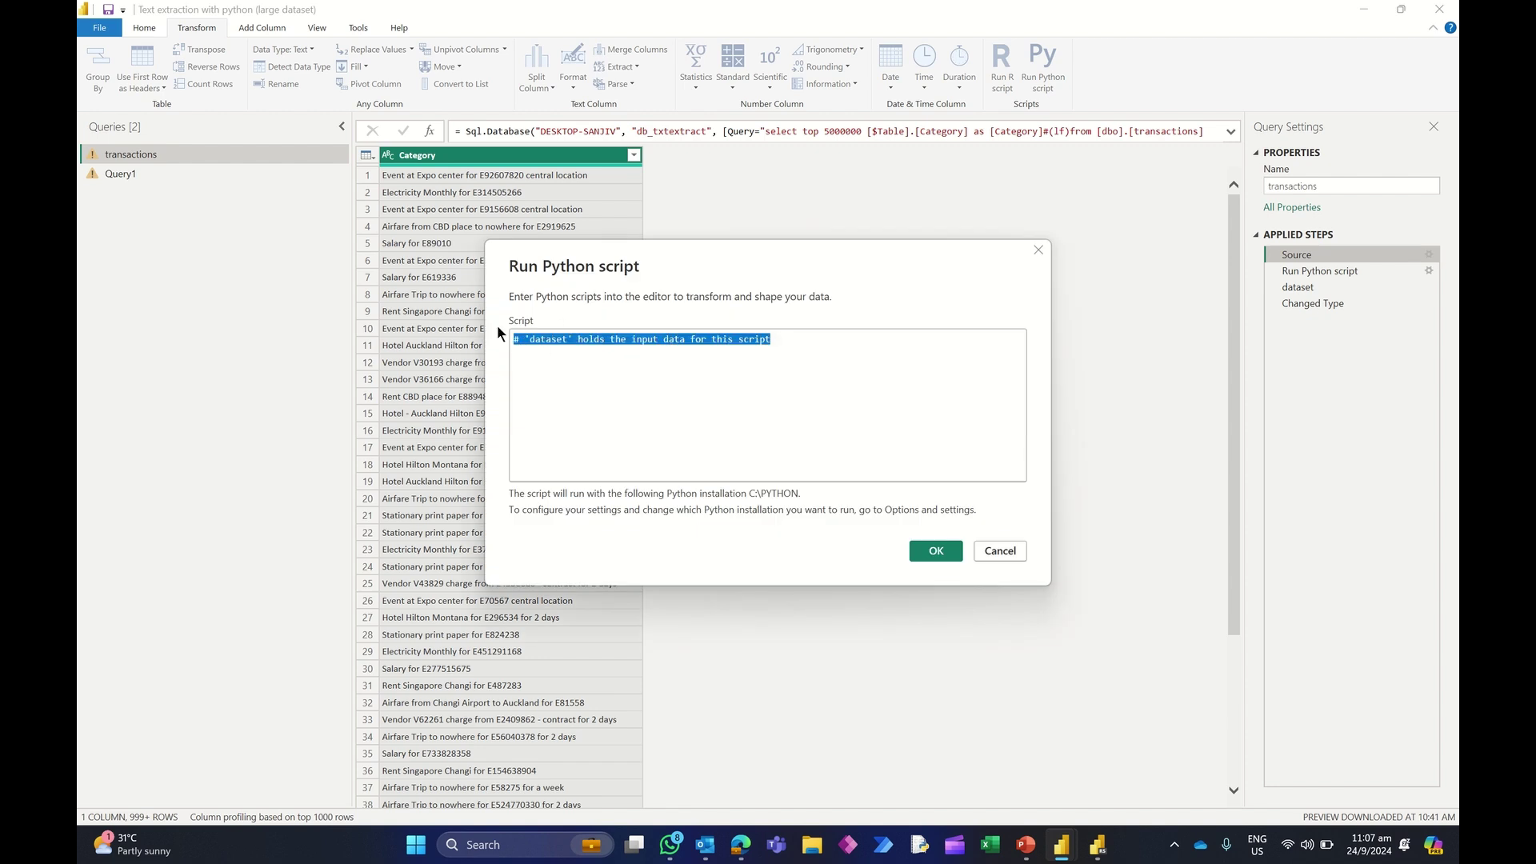
click(535, 365)
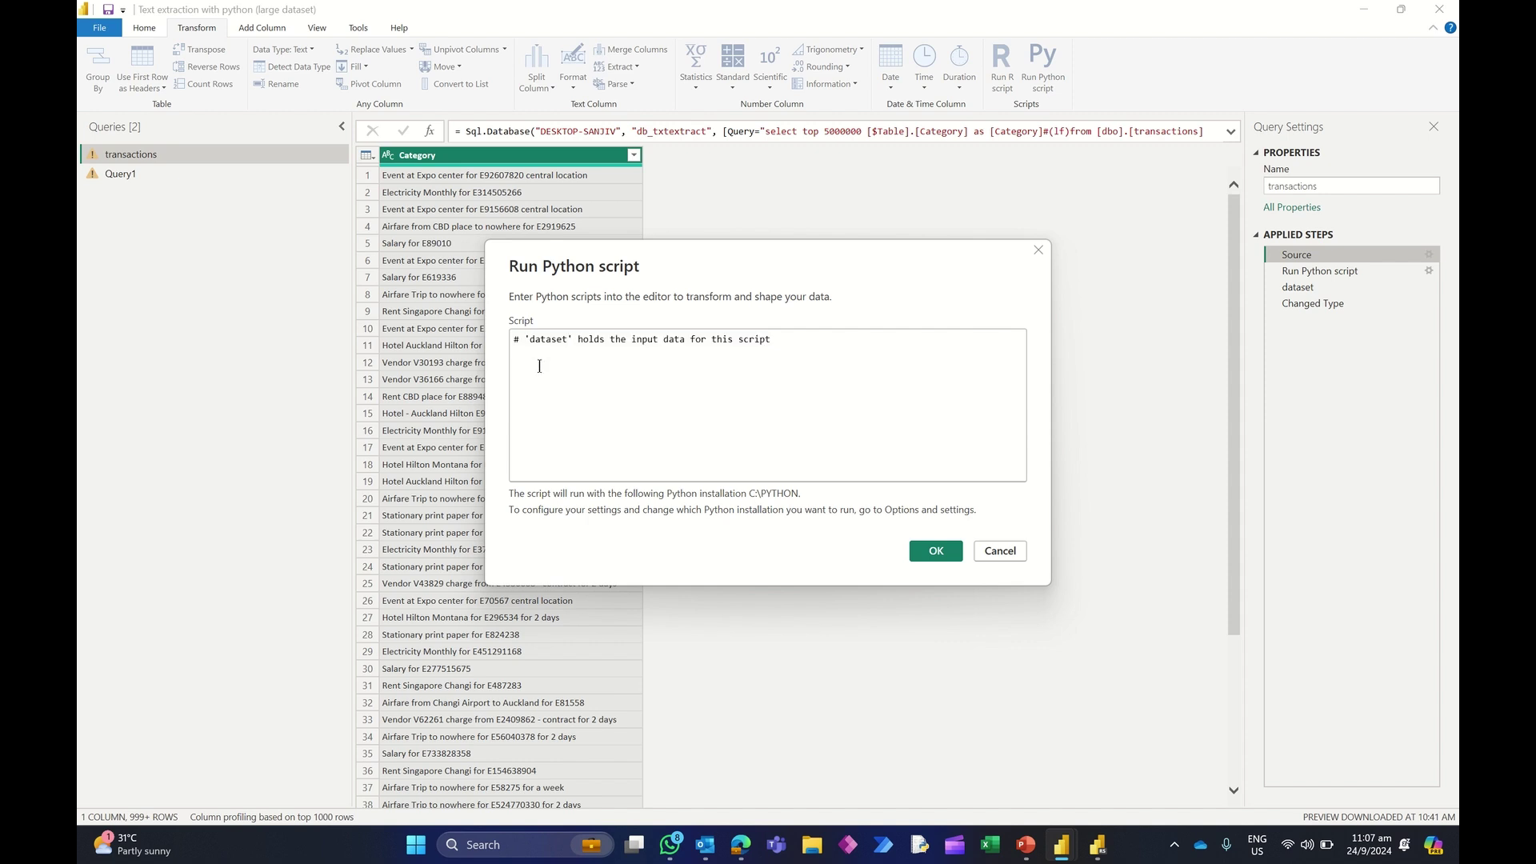
text(xyz =)
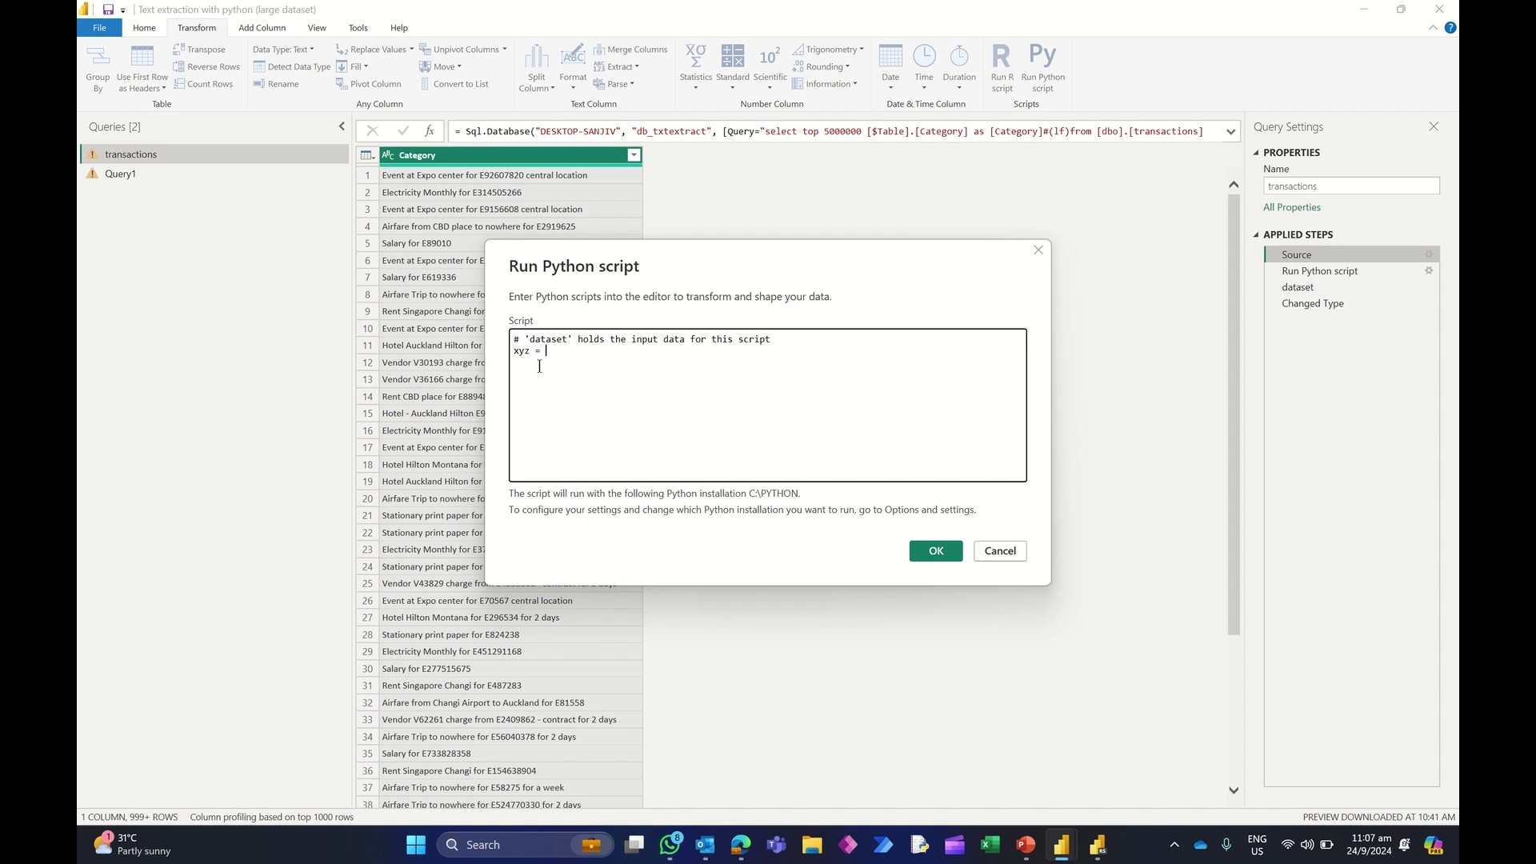
click(1001, 549)
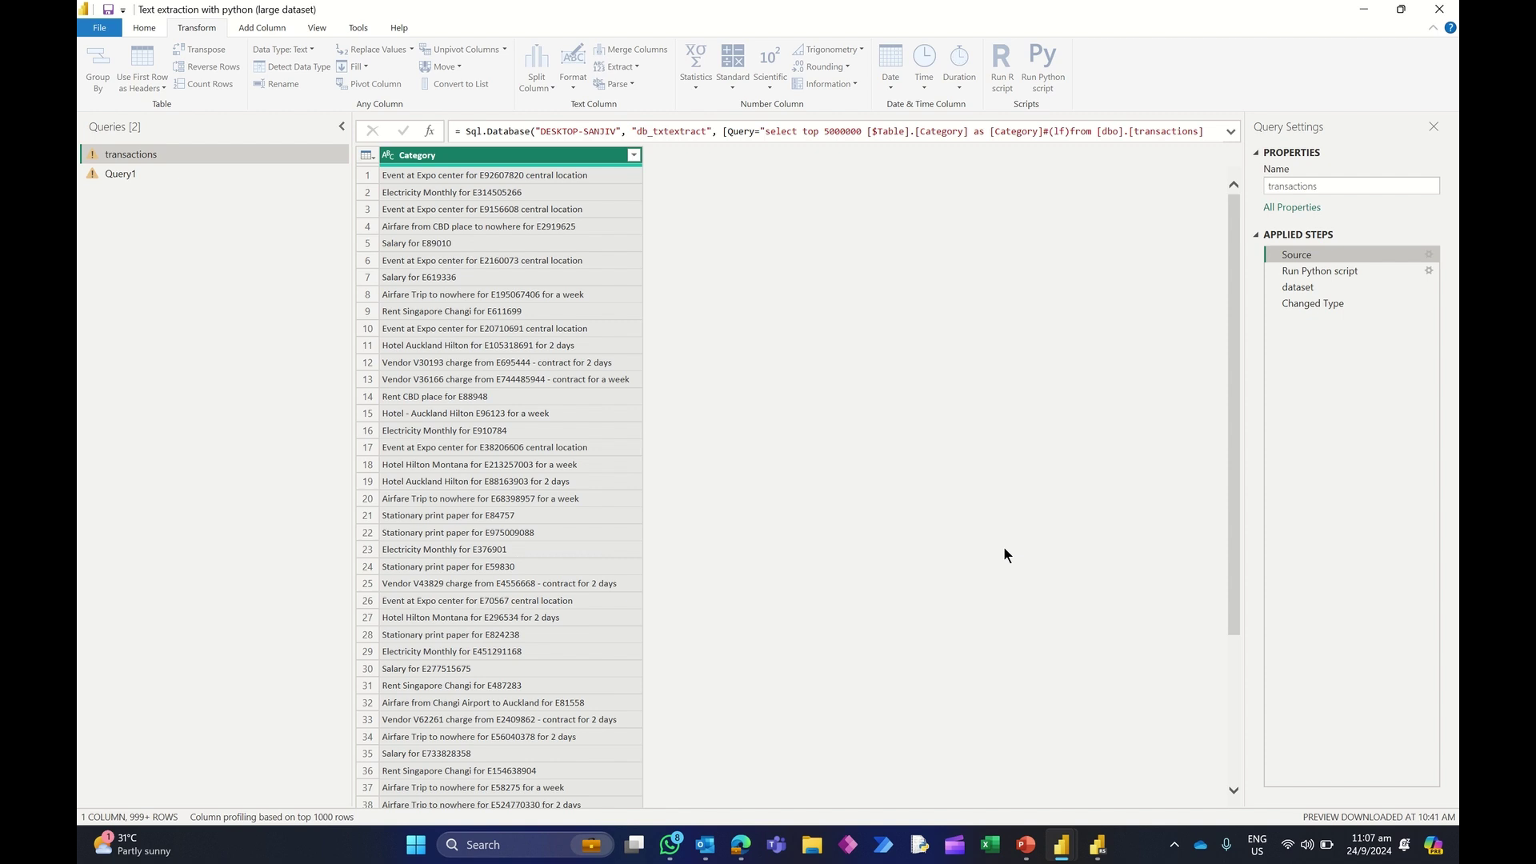
Step: Reopen the Run Python script settings and highlight the import lines and the dataset variable
right_click(1320, 272)
click(1345, 281)
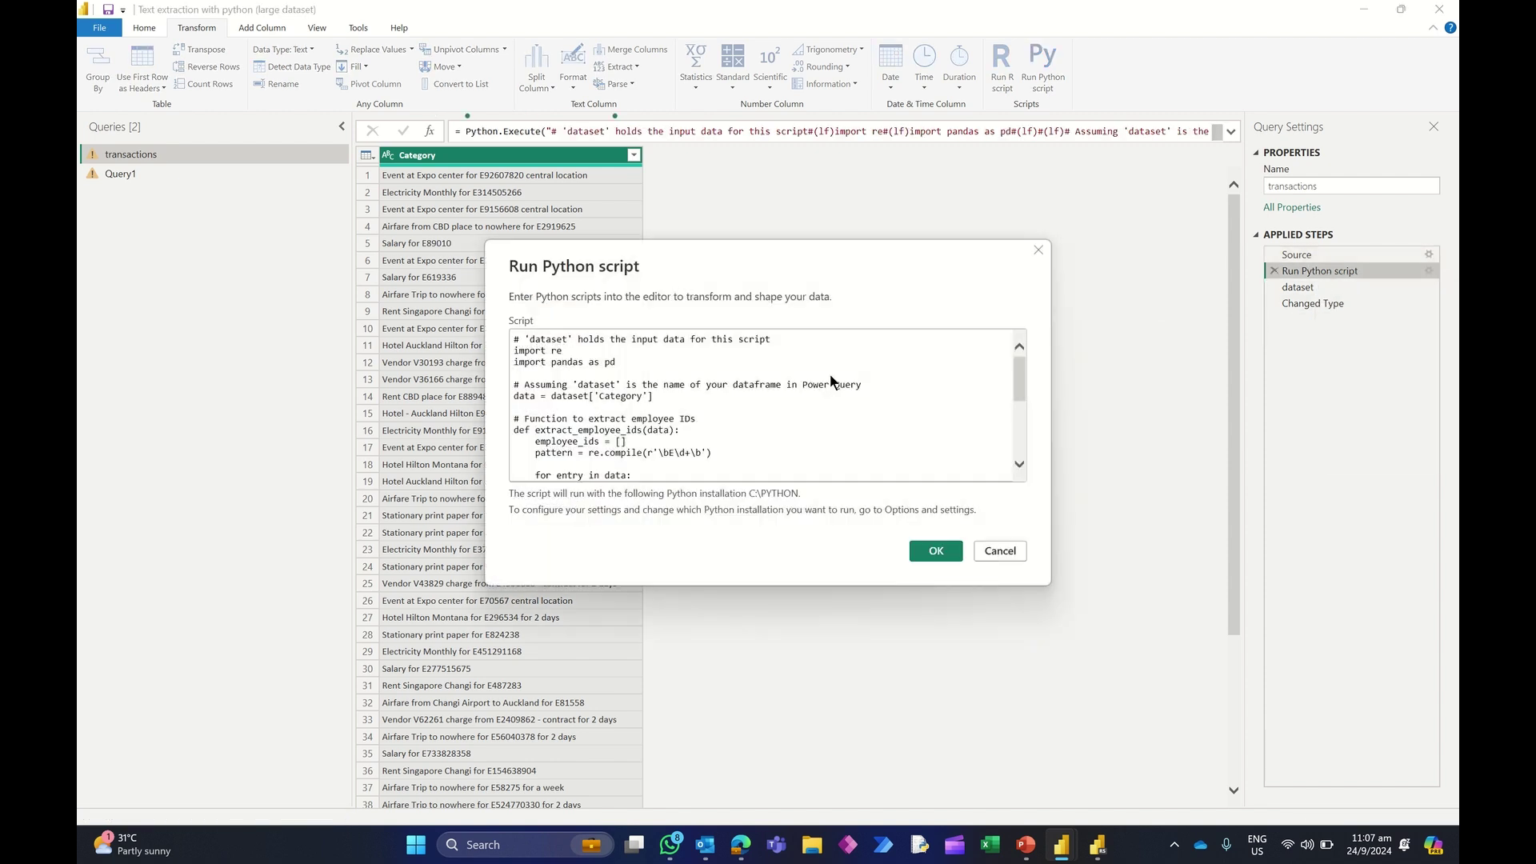
drag(565, 352, 509, 355)
drag(620, 362, 510, 352)
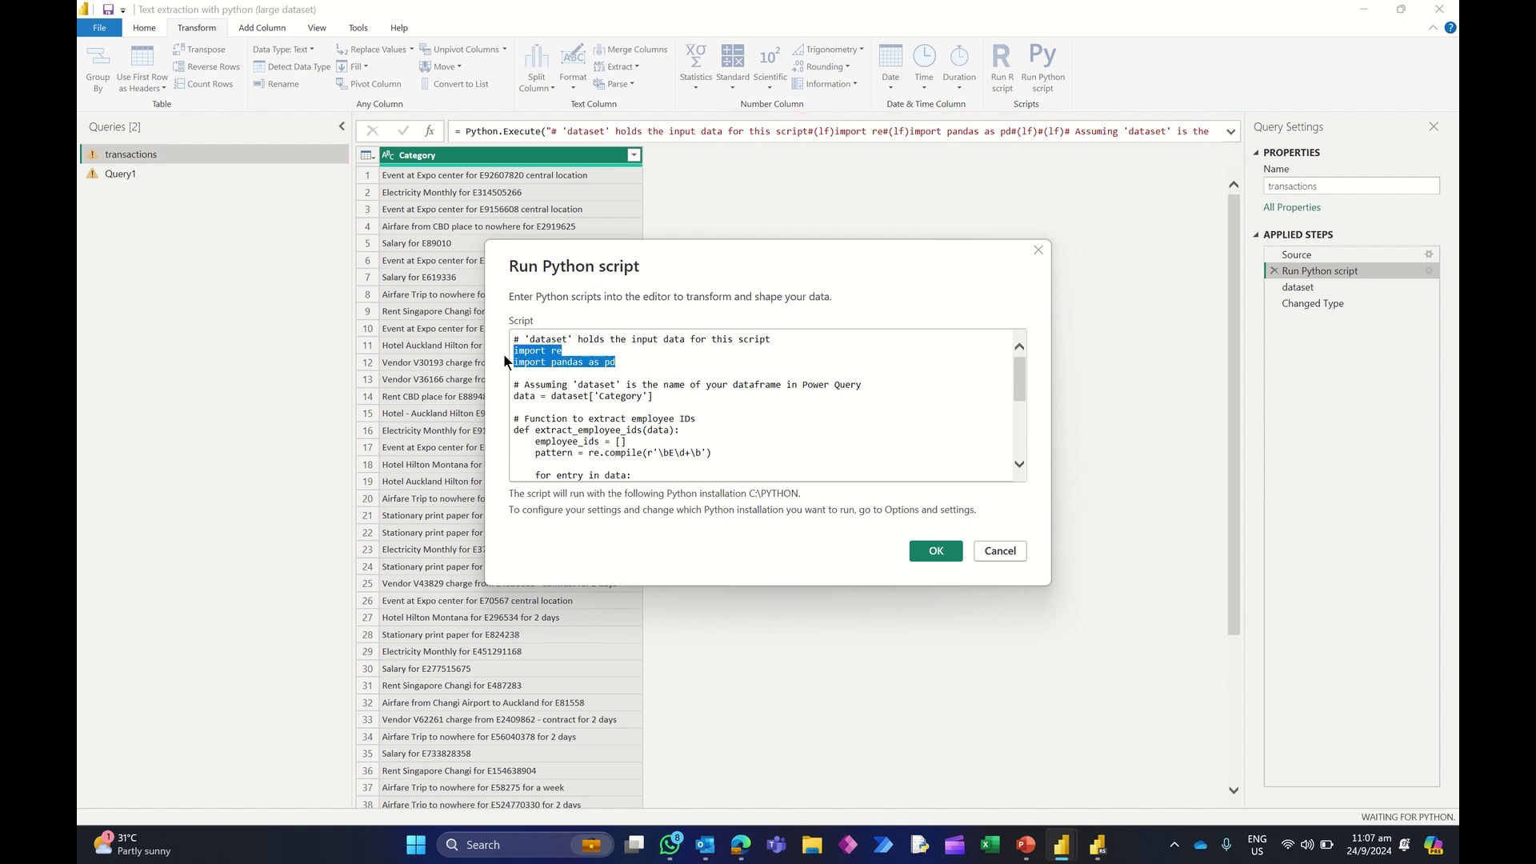
click(558, 396)
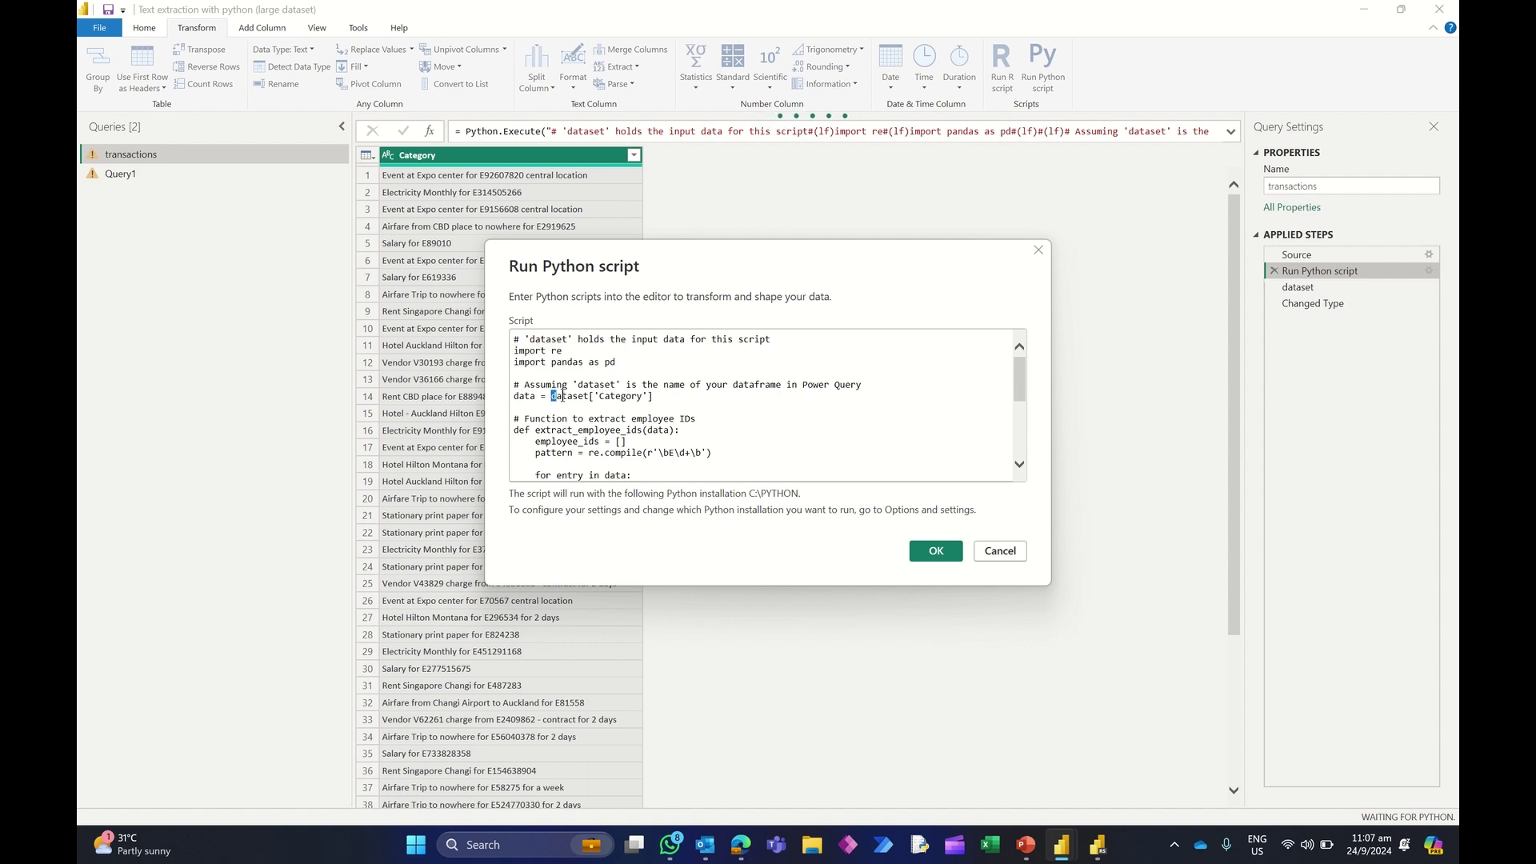
drag(563, 396, 588, 397)
Step: Delete the E after \b in the re.compile pattern r'\bE\d+\b'
scroll(628, 384, down, 1)
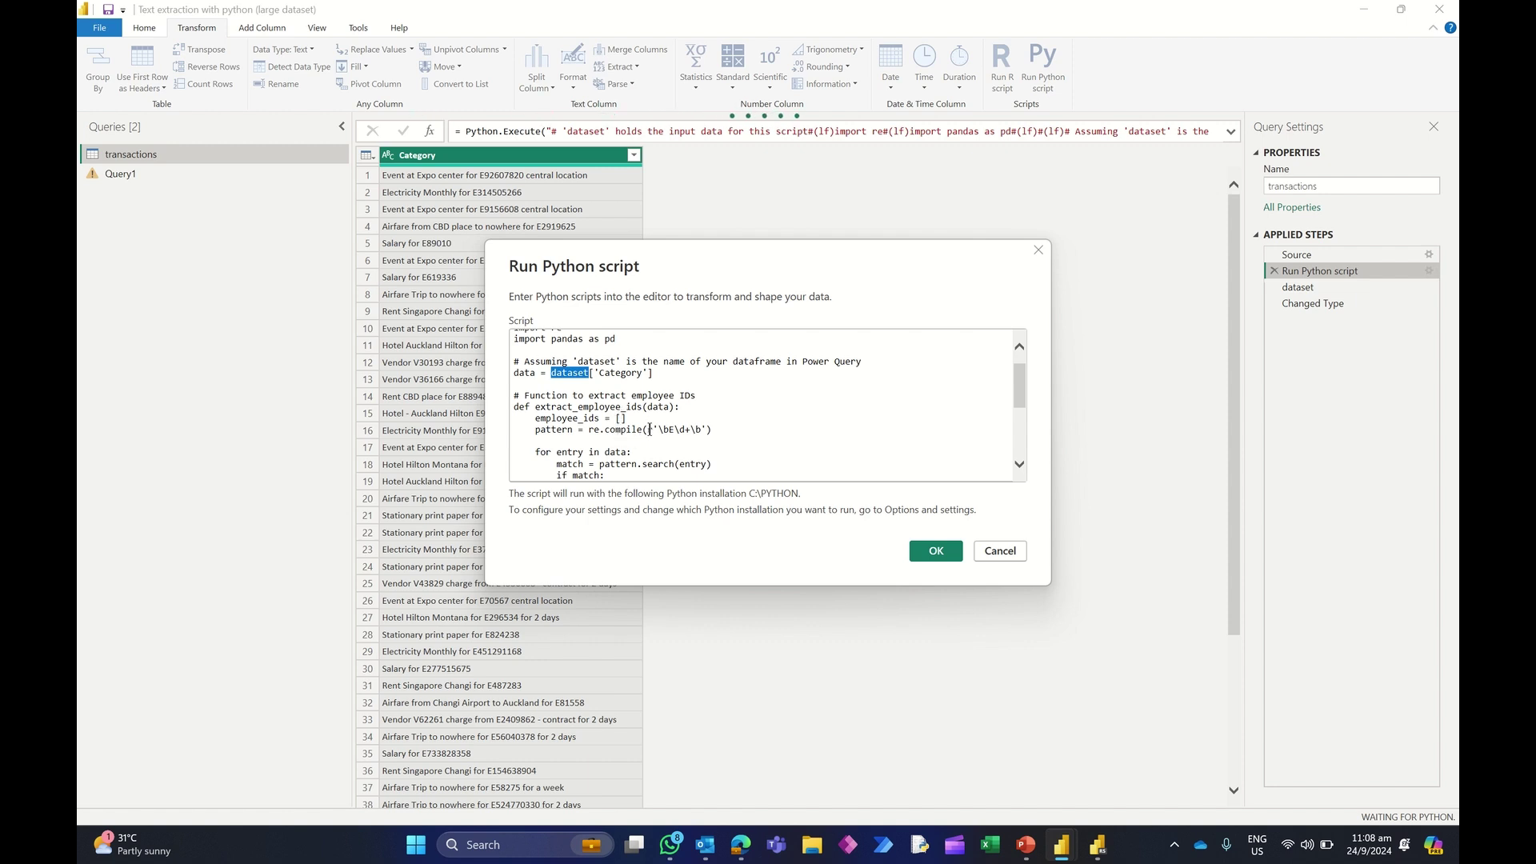
drag(647, 430, 707, 430)
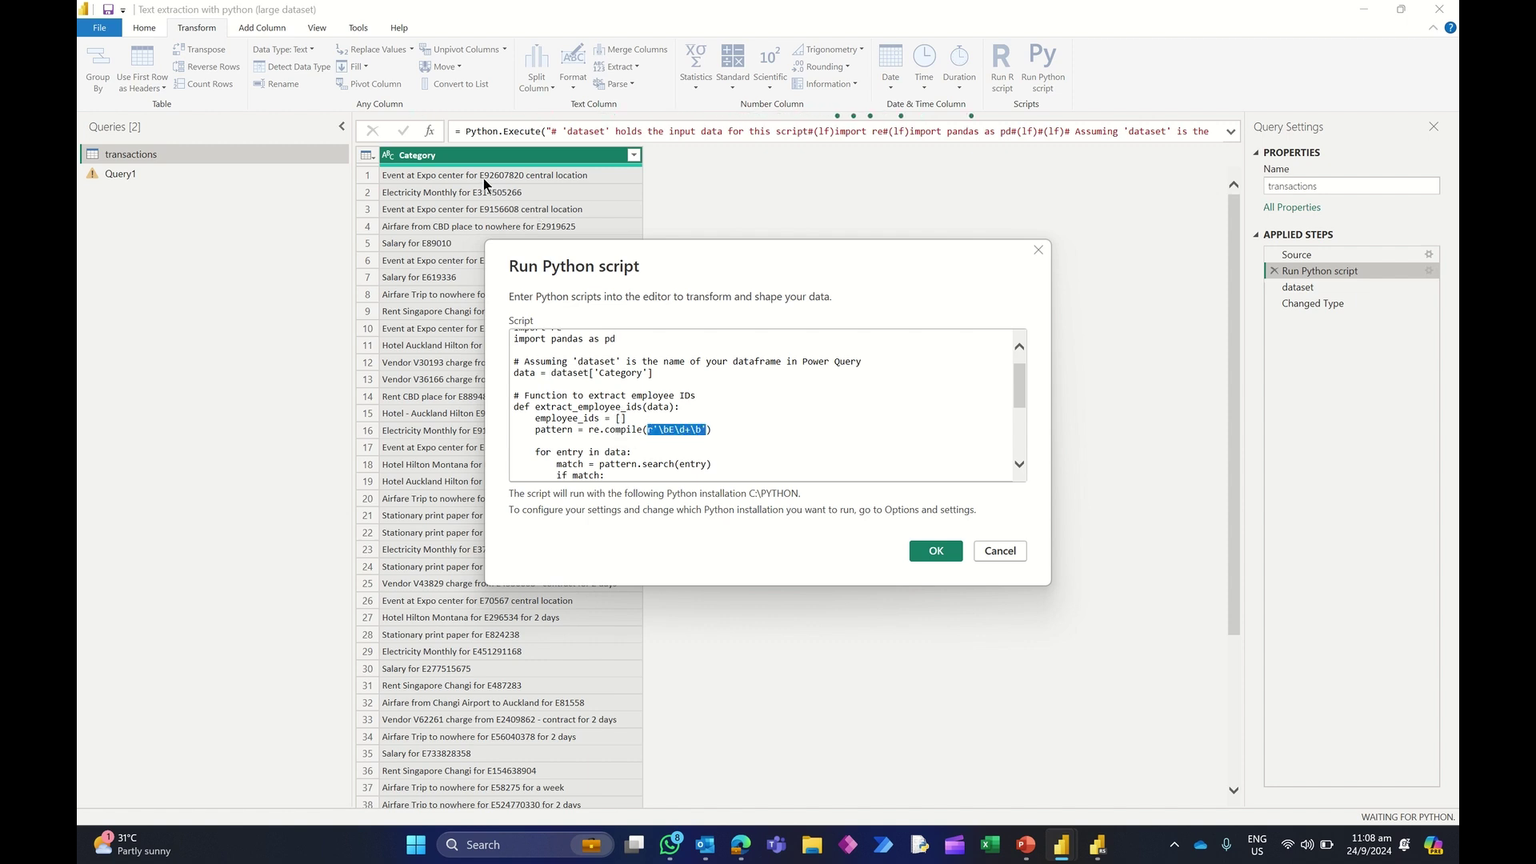
click(657, 430)
key(BackSpace)
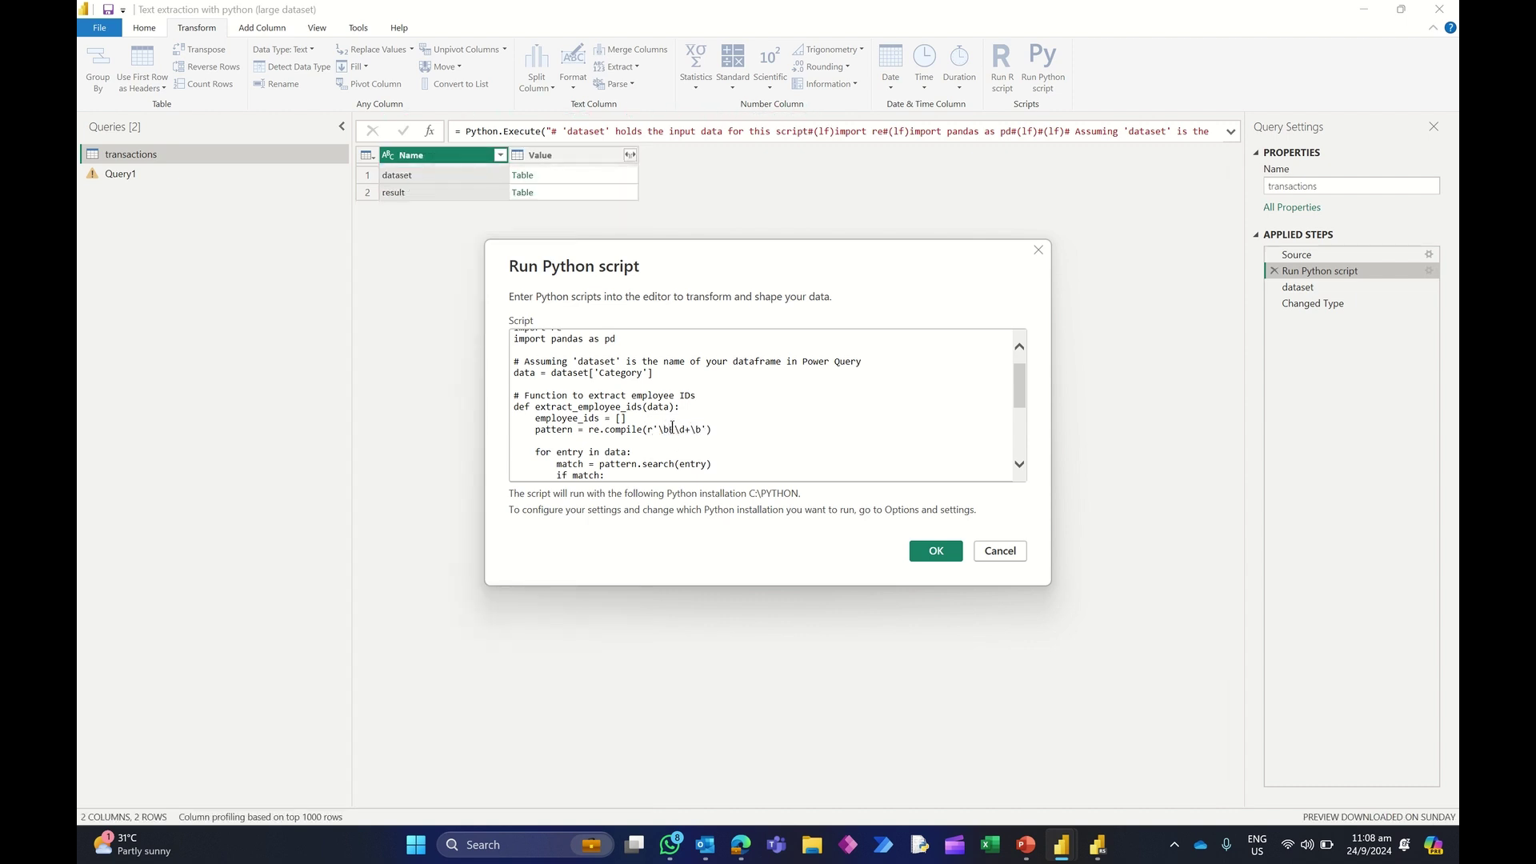
Step: Discard the pattern edit and reopen the Run Python script with its original \bE\d+\b pattern
click(998, 551)
click(1297, 254)
right_click(1304, 270)
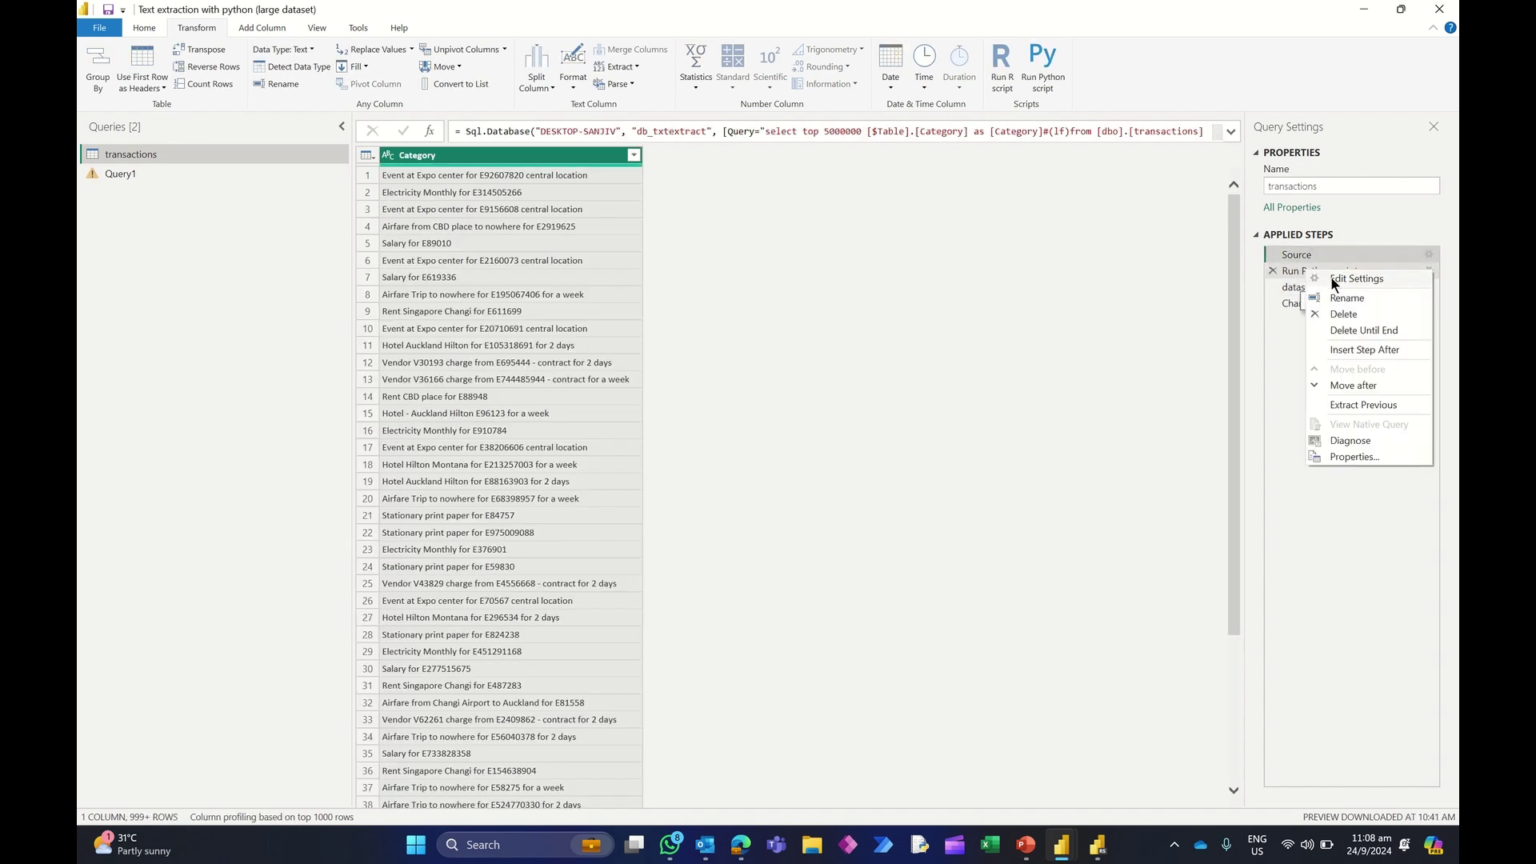
click(1331, 278)
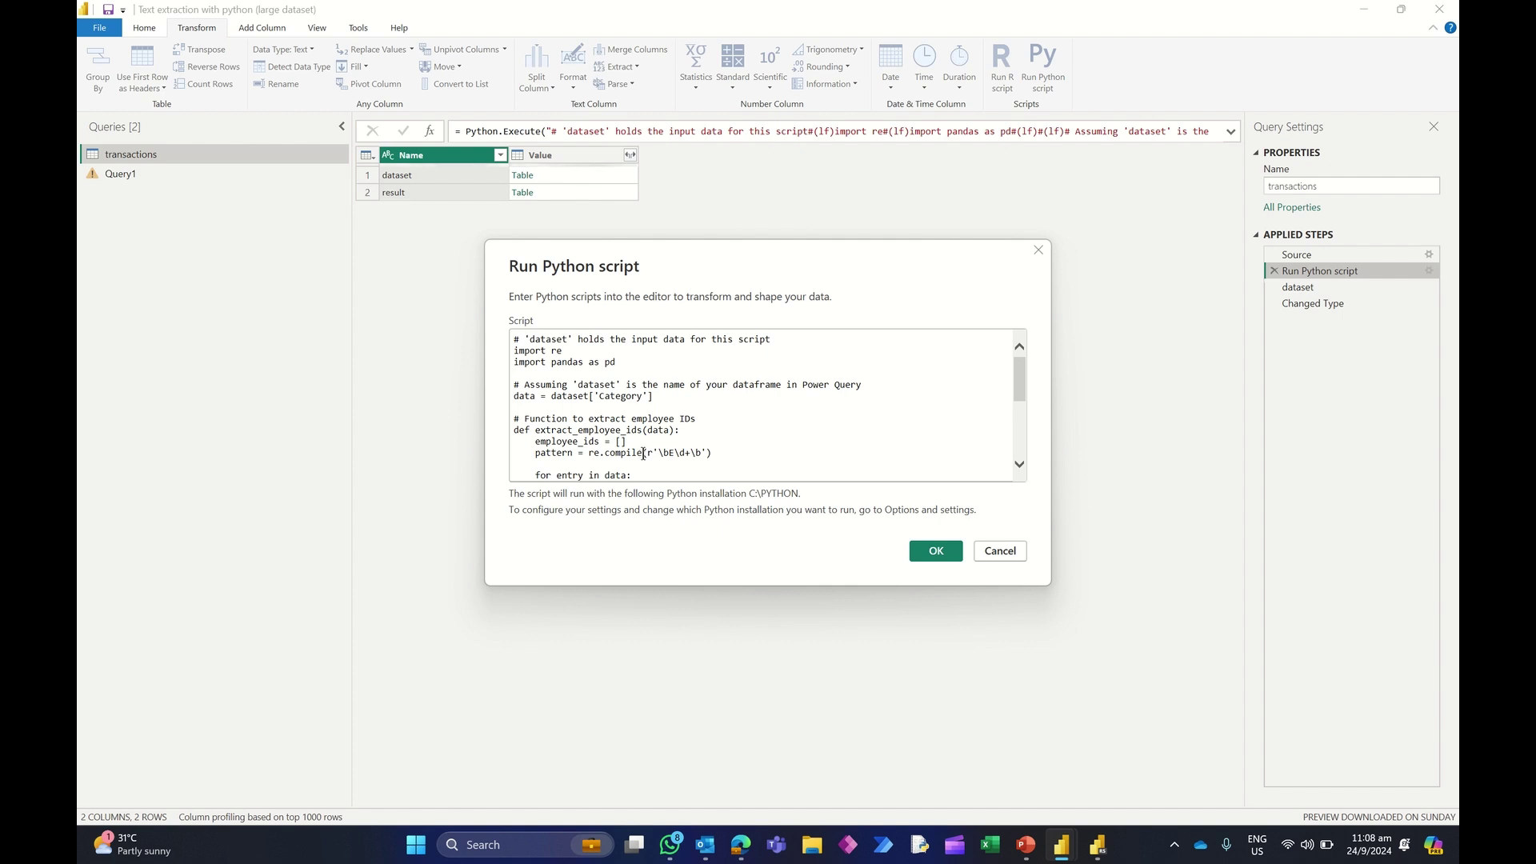
click(999, 550)
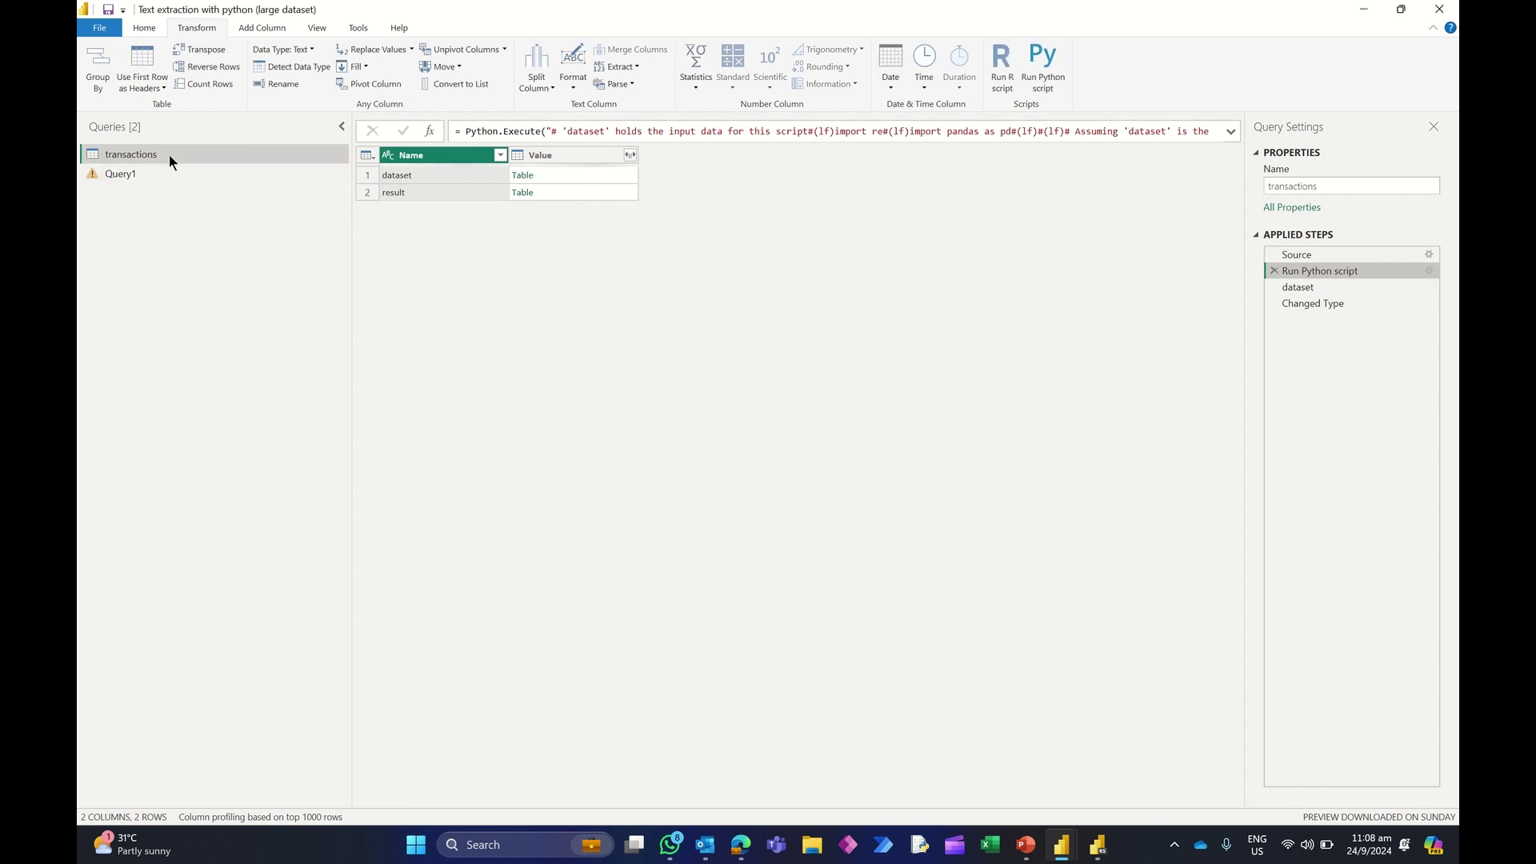
click(1310, 255)
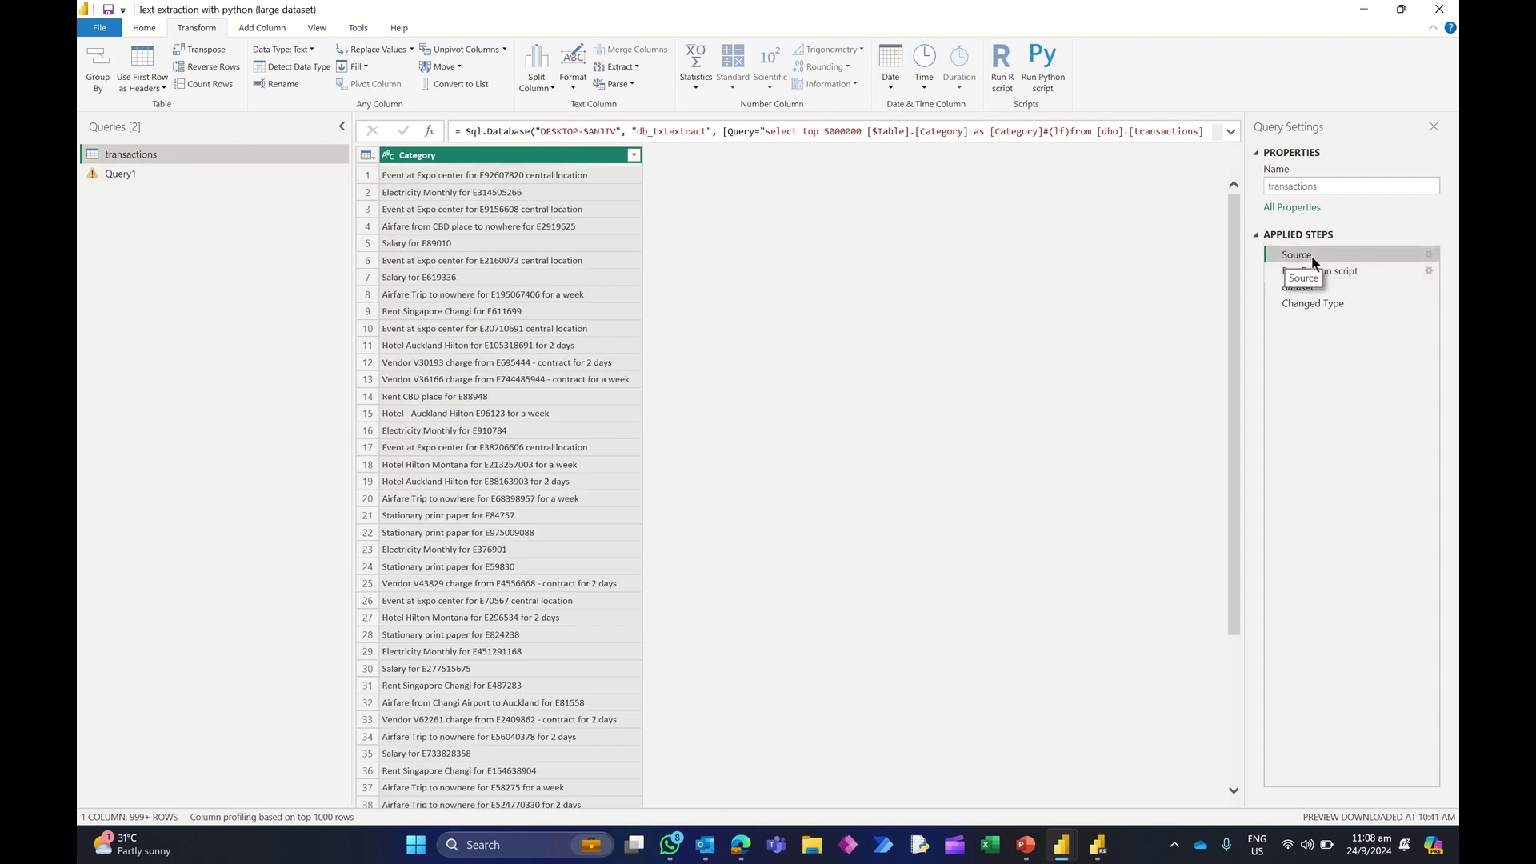
right_click(1340, 272)
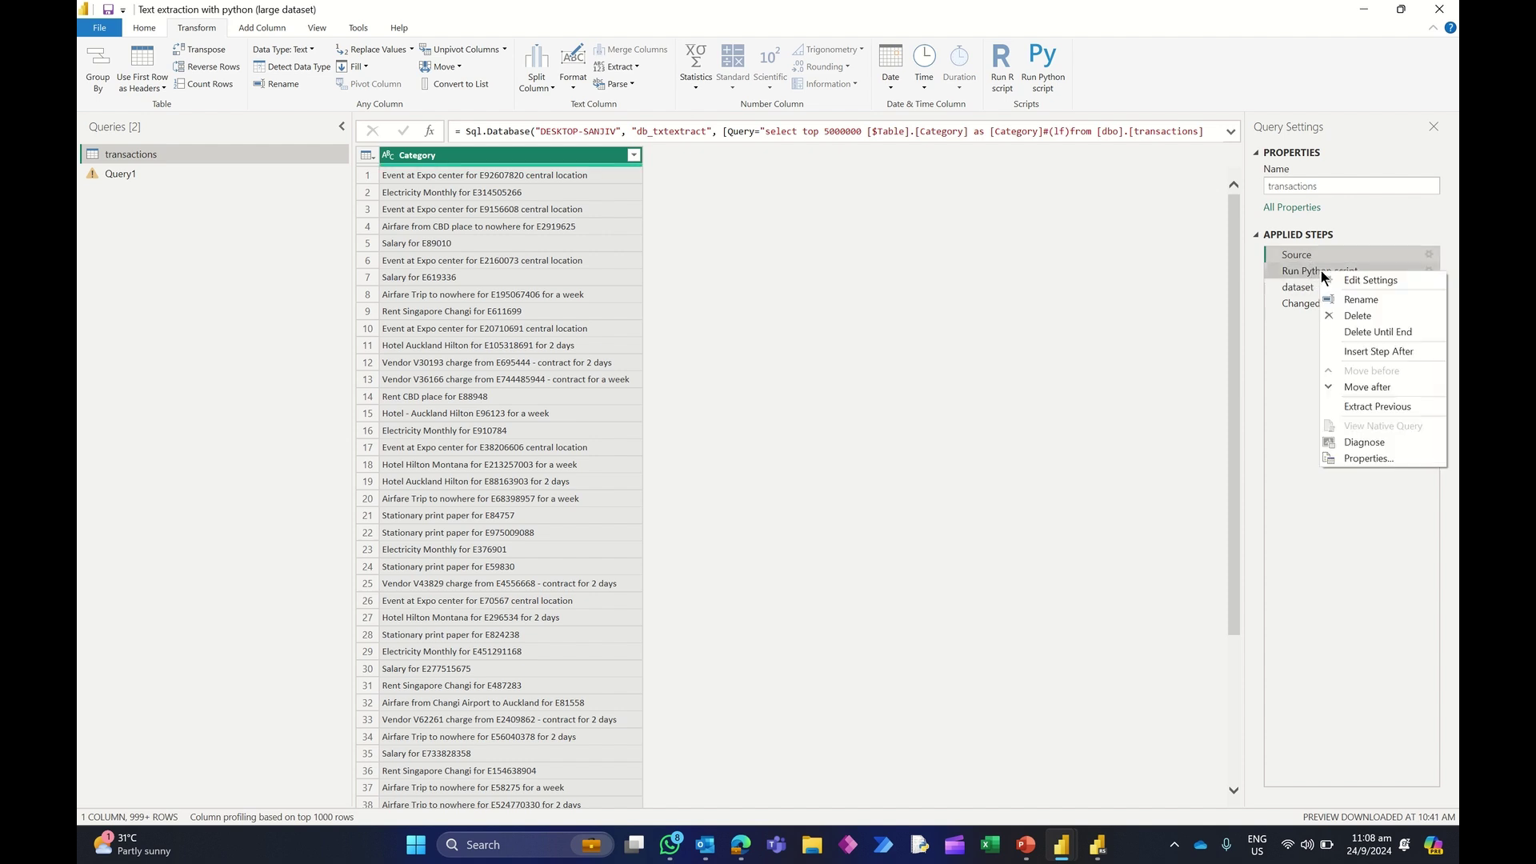
click(1346, 284)
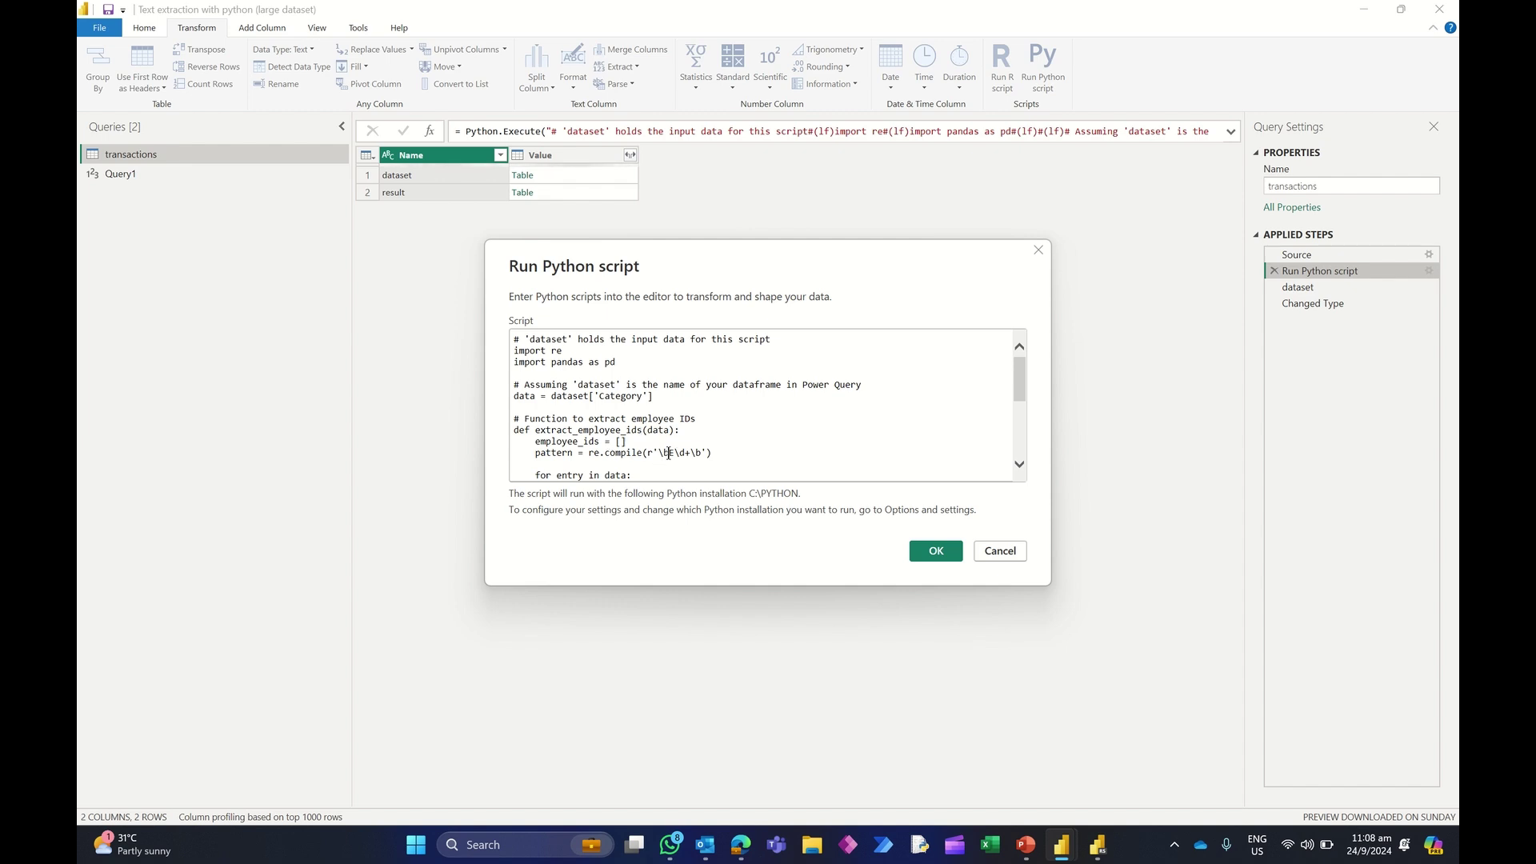
Step: Highlight the bE and \d+ parts of the regex, then bring up Edge's taskbar jump list
drag(663, 453, 675, 453)
click(675, 453)
drag(688, 454, 693, 455)
right_click(742, 836)
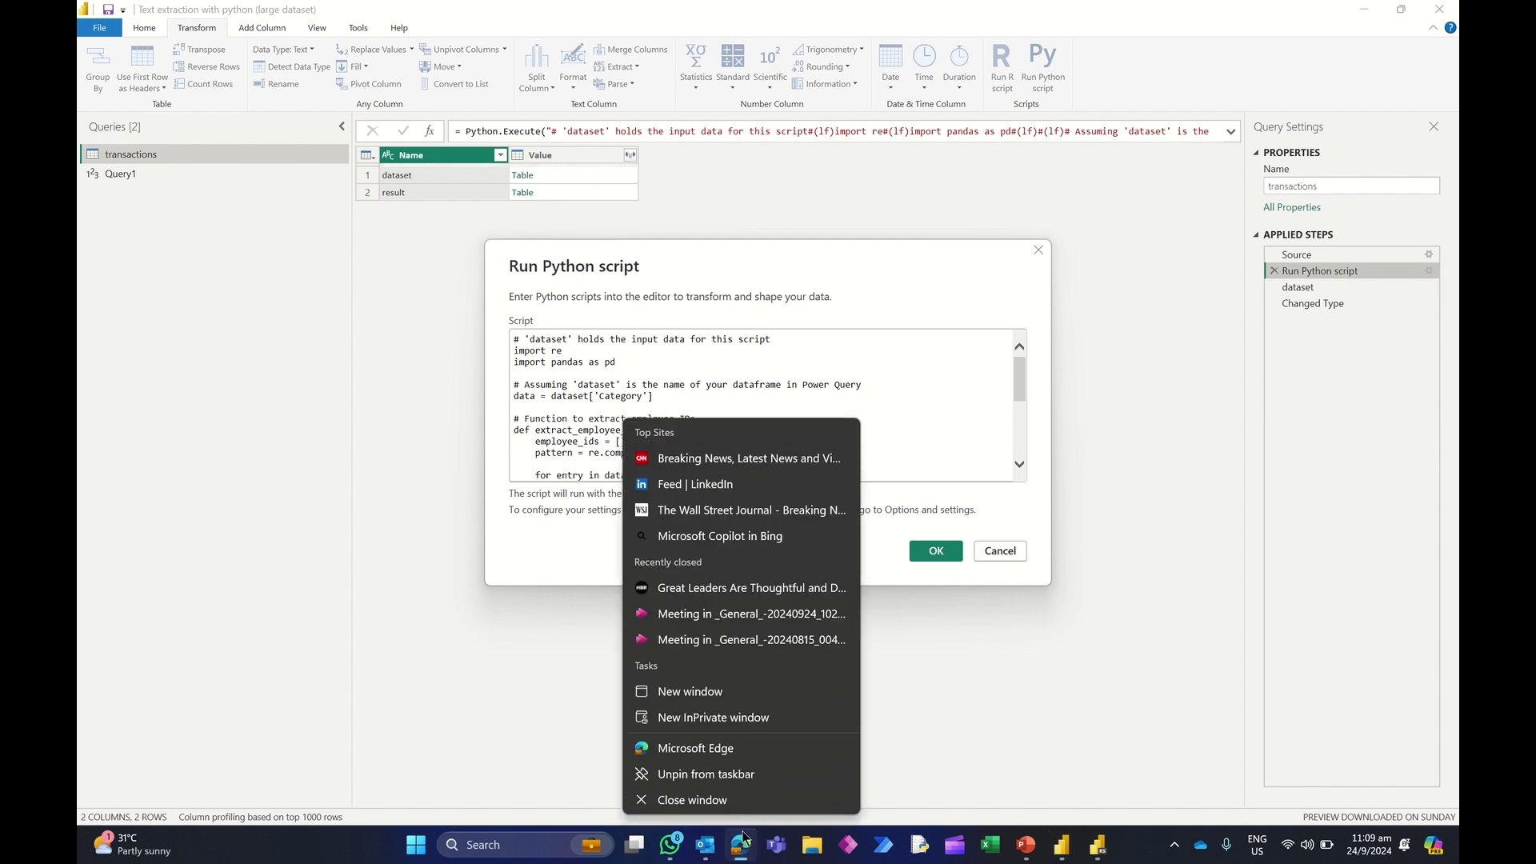
Step: Open a new Edge window, then select re.compile(r'\bE\d+\b') in the Power BI script for copying
click(742, 747)
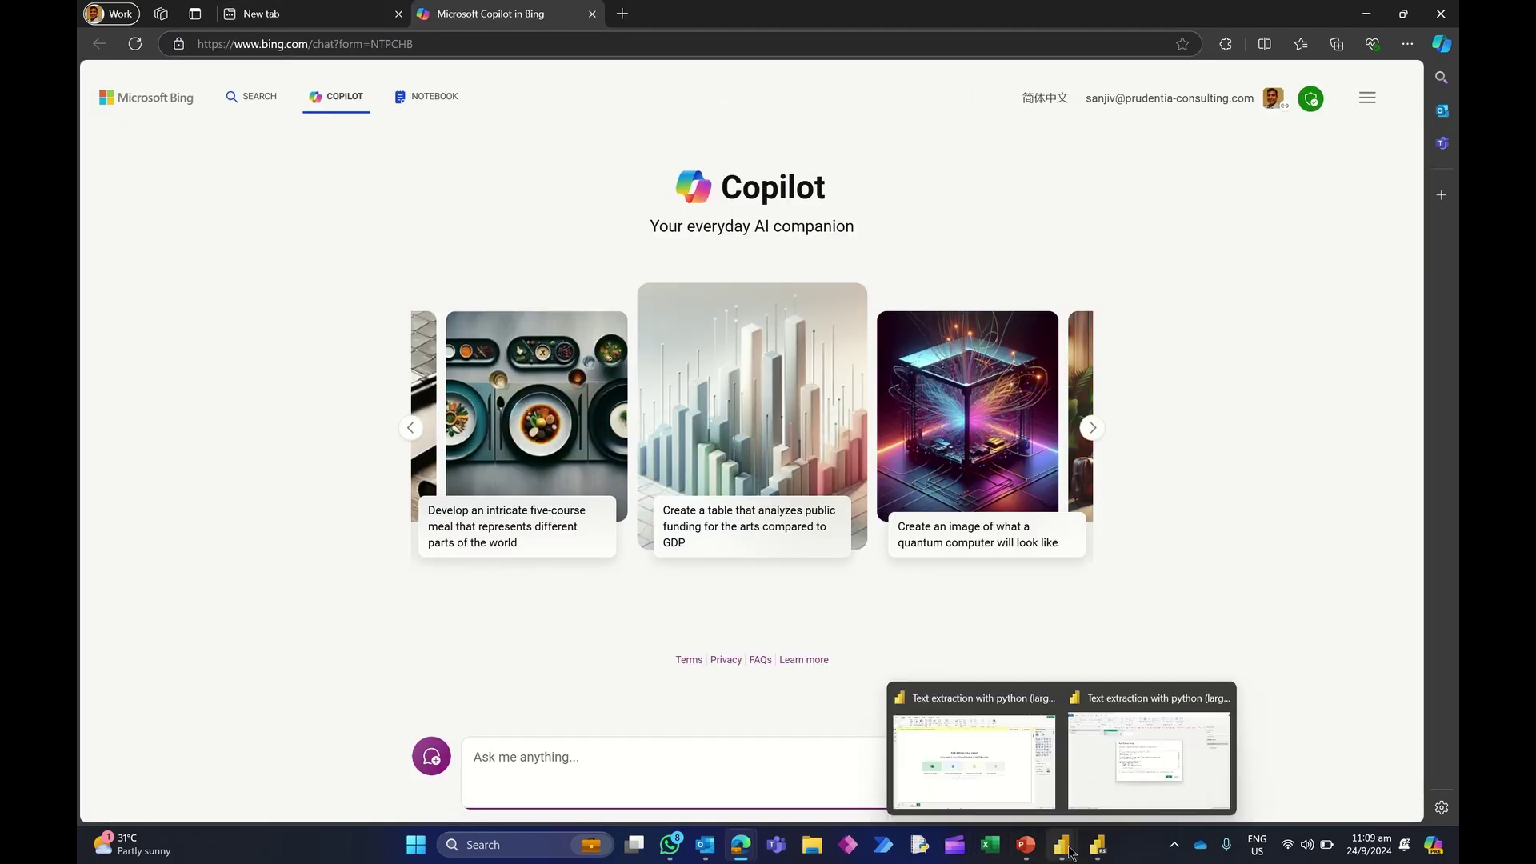
click(1149, 748)
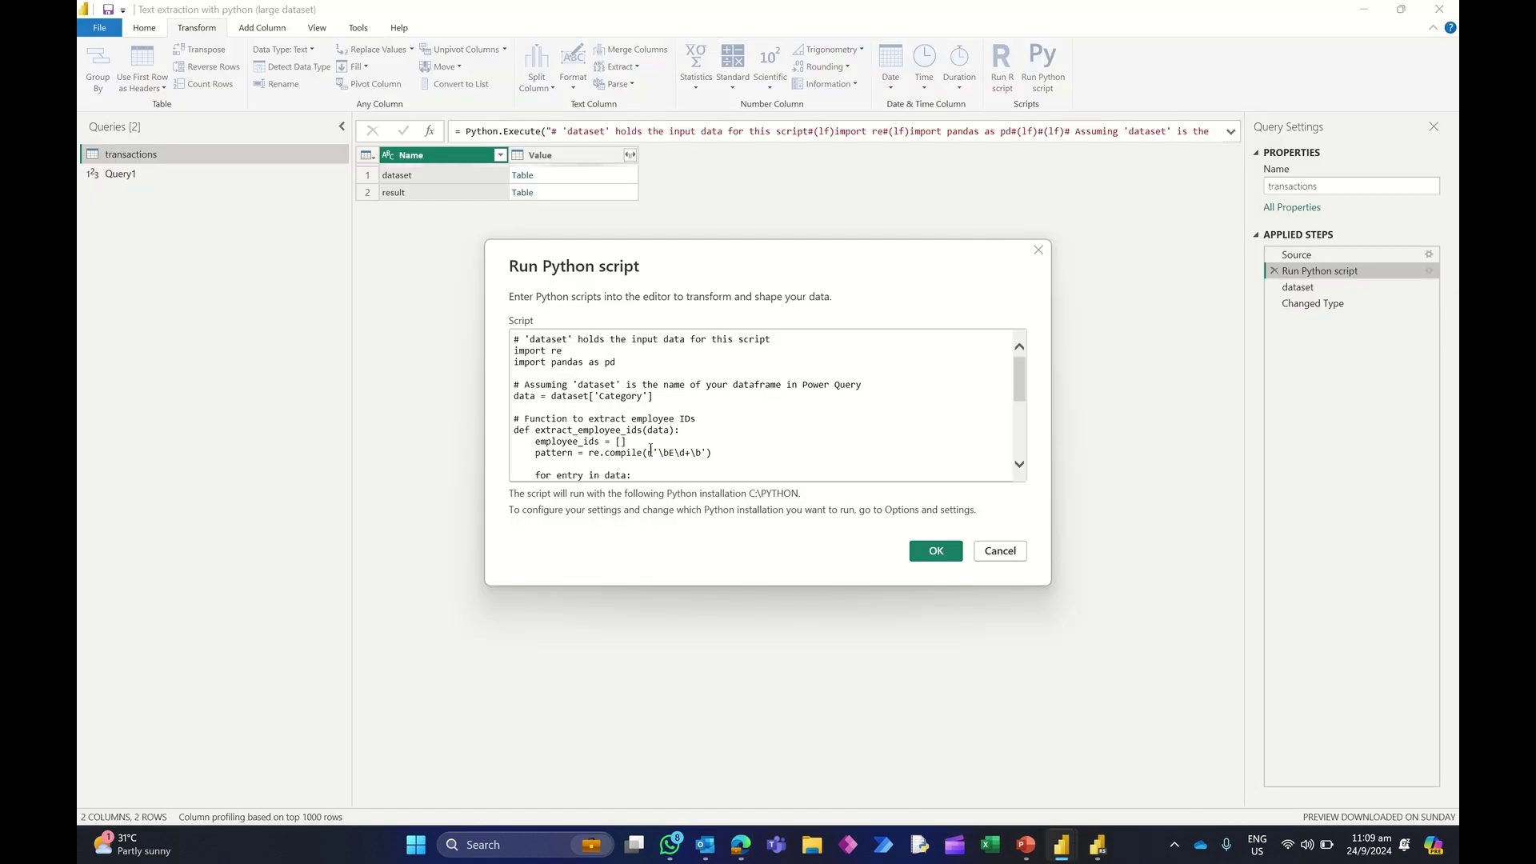
drag(646, 453, 712, 457)
key(ctrl+c)
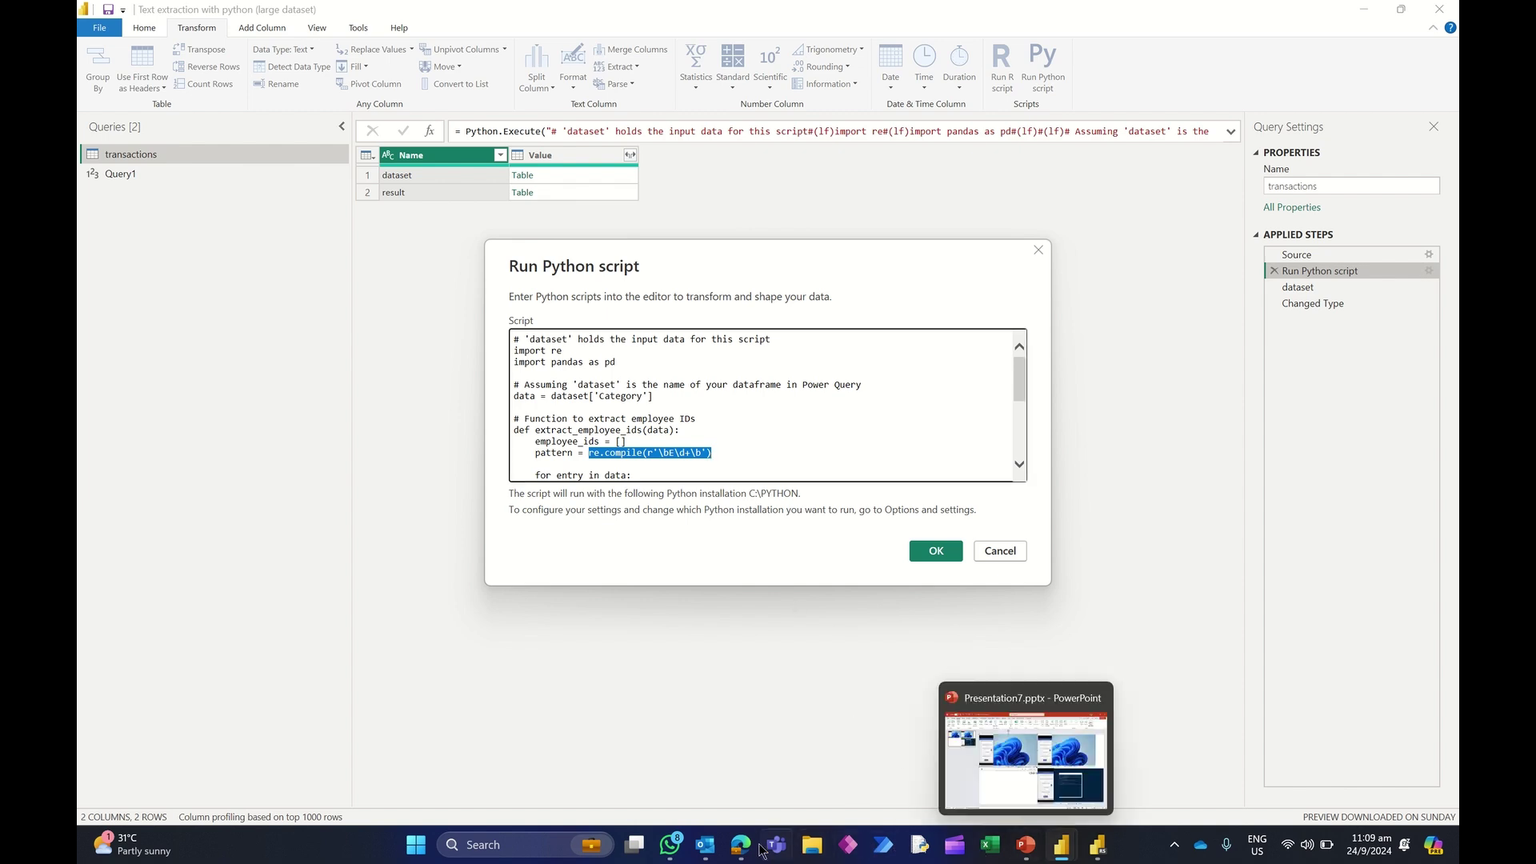
Step: Ask Copilot 'could you explain this :' with the pasted regex, fixing the typo before sending
mouse_move(740, 844)
click(763, 806)
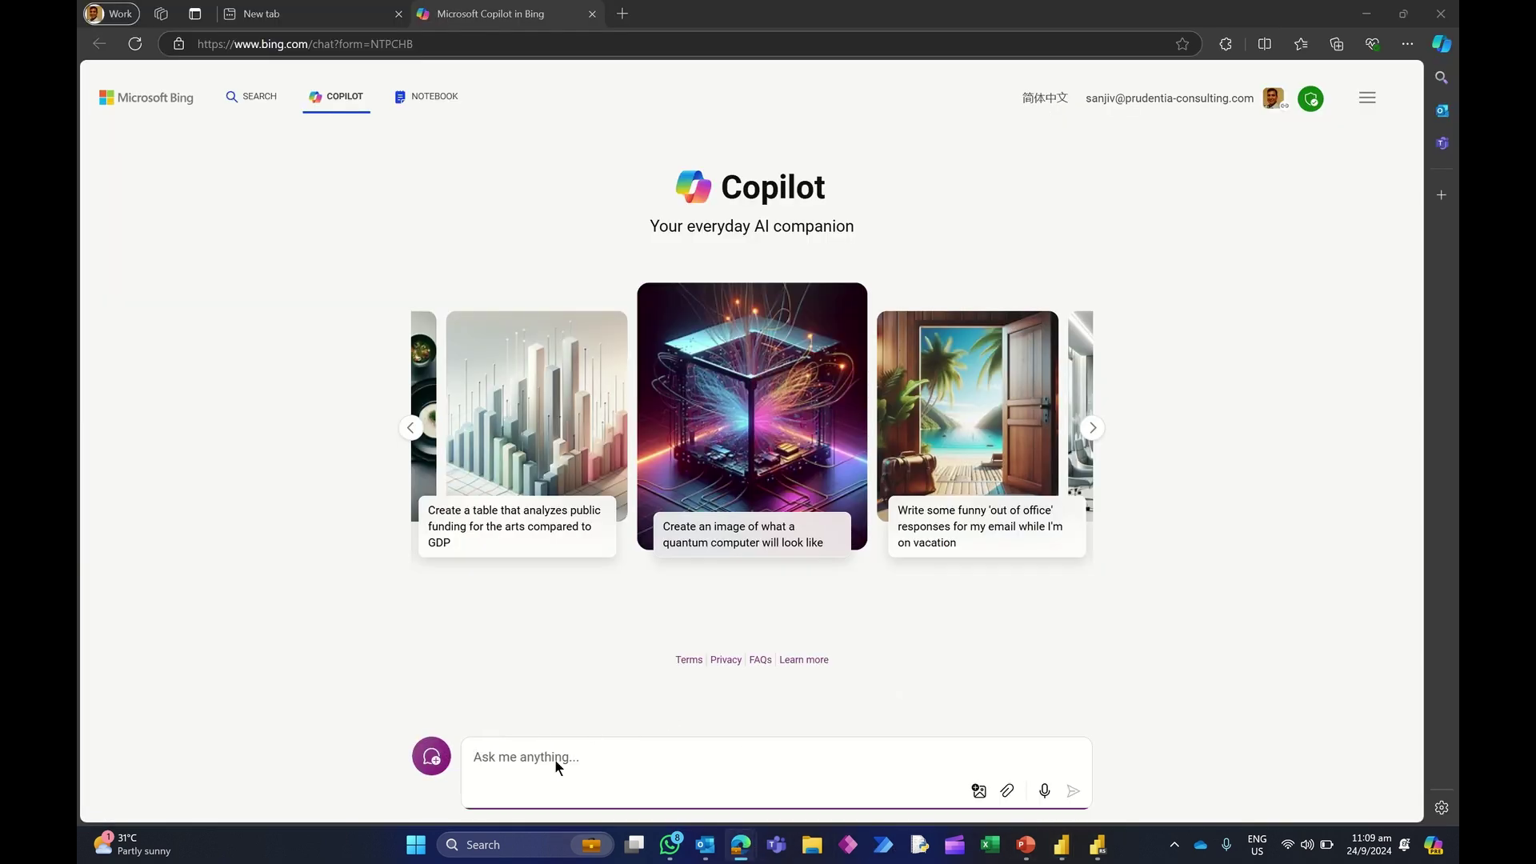
text(cou)
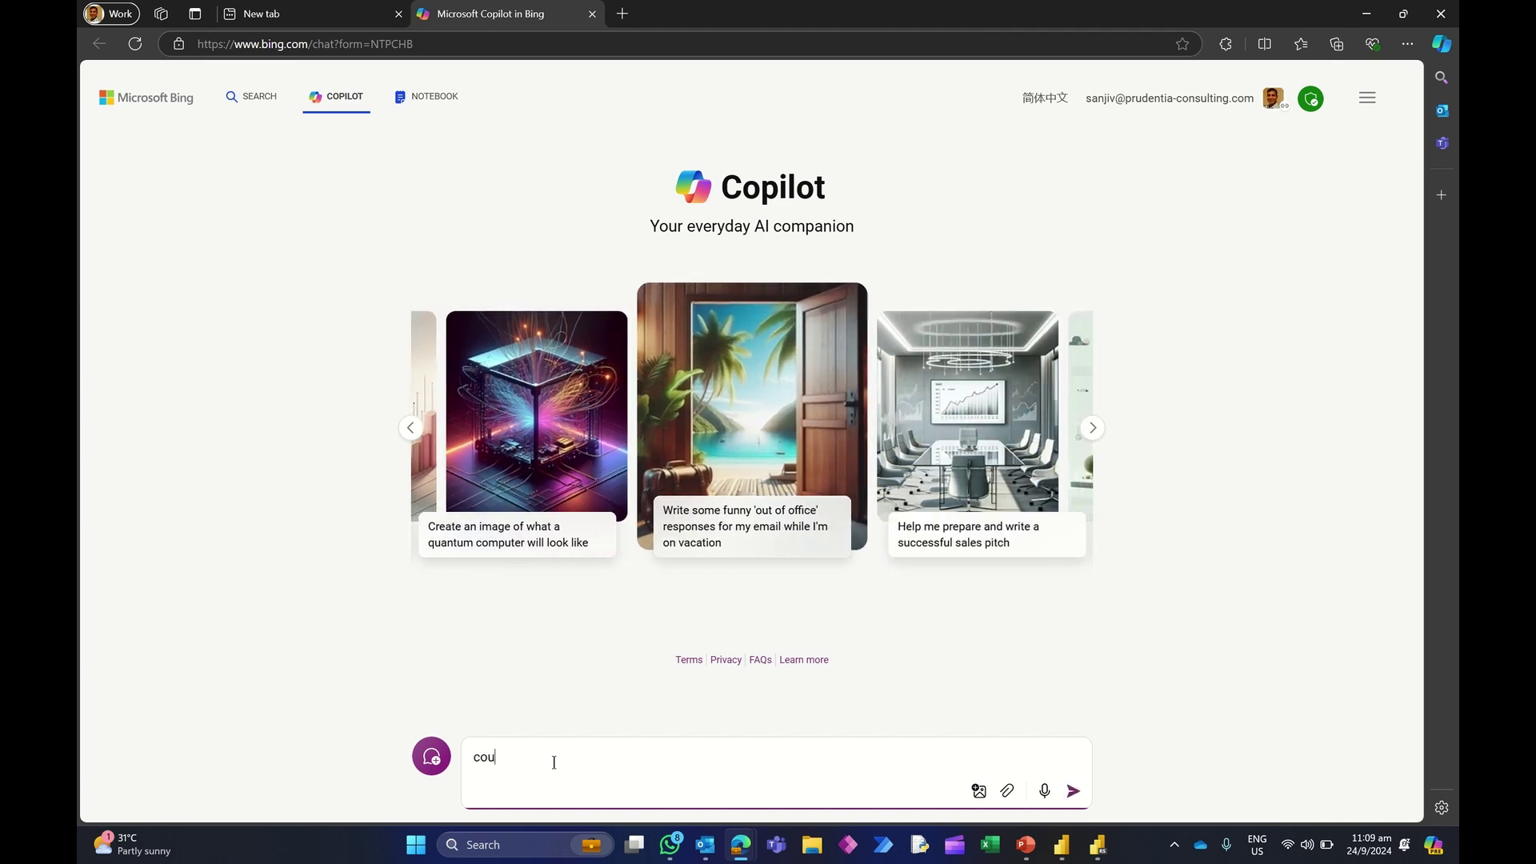
text(ld you expaiian this)
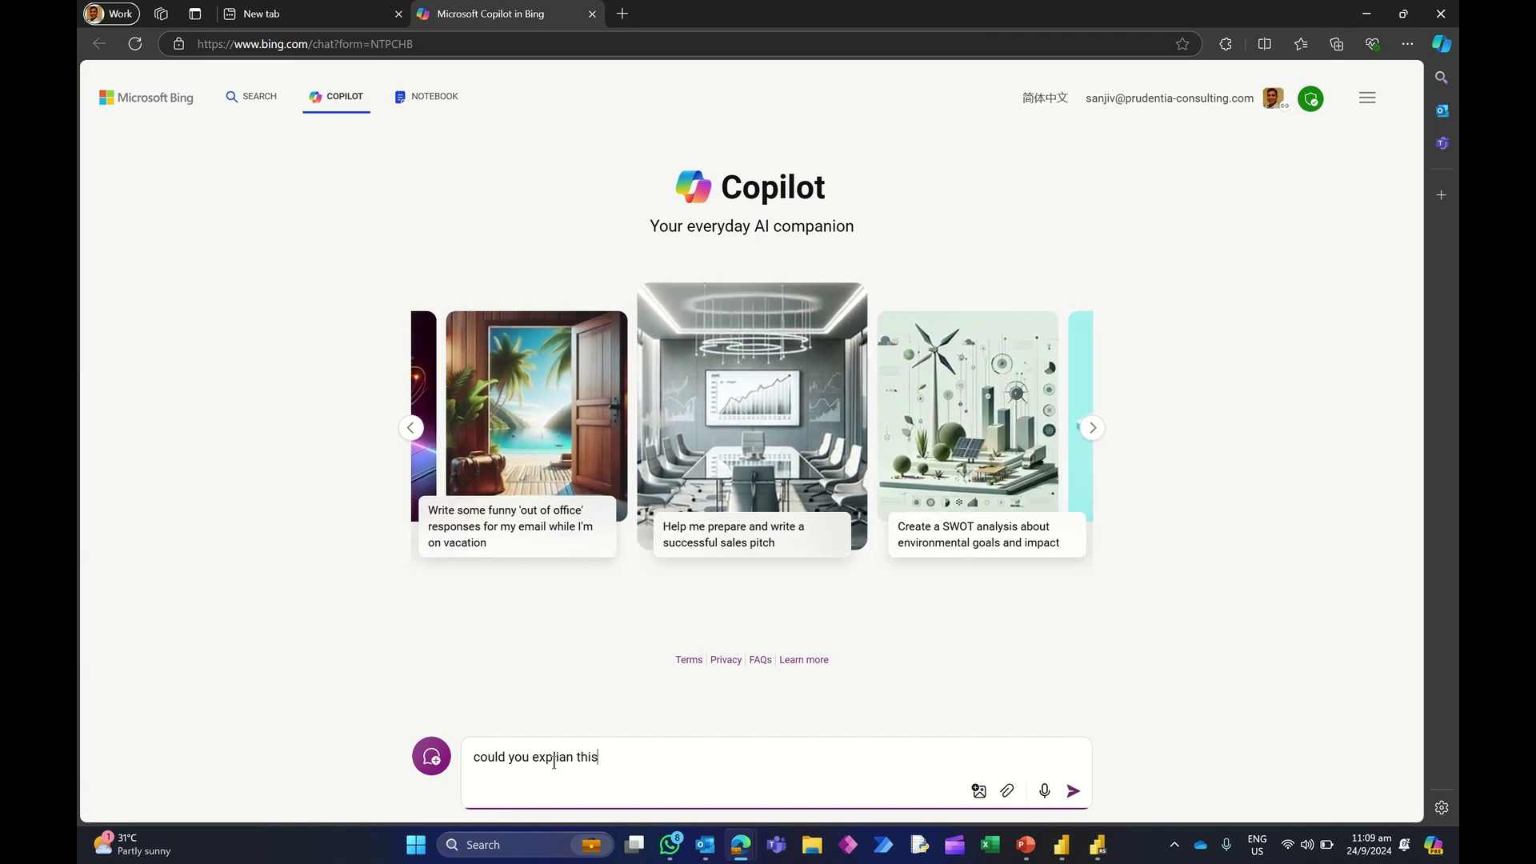
text( :)
key(ctrl+v)
click(557, 756)
key(BackSpace)
text(i)
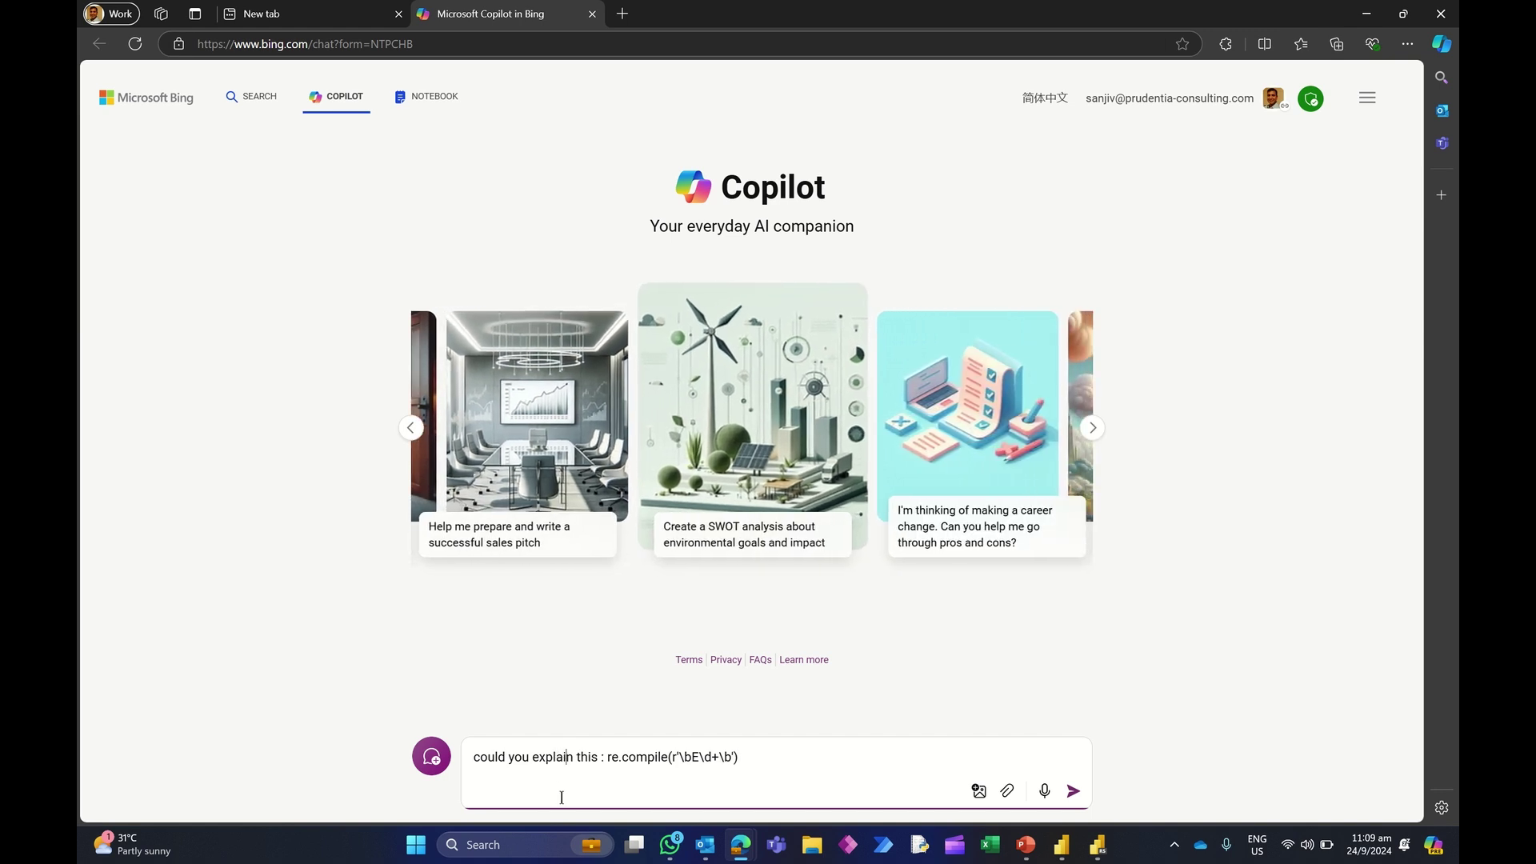
click(1073, 792)
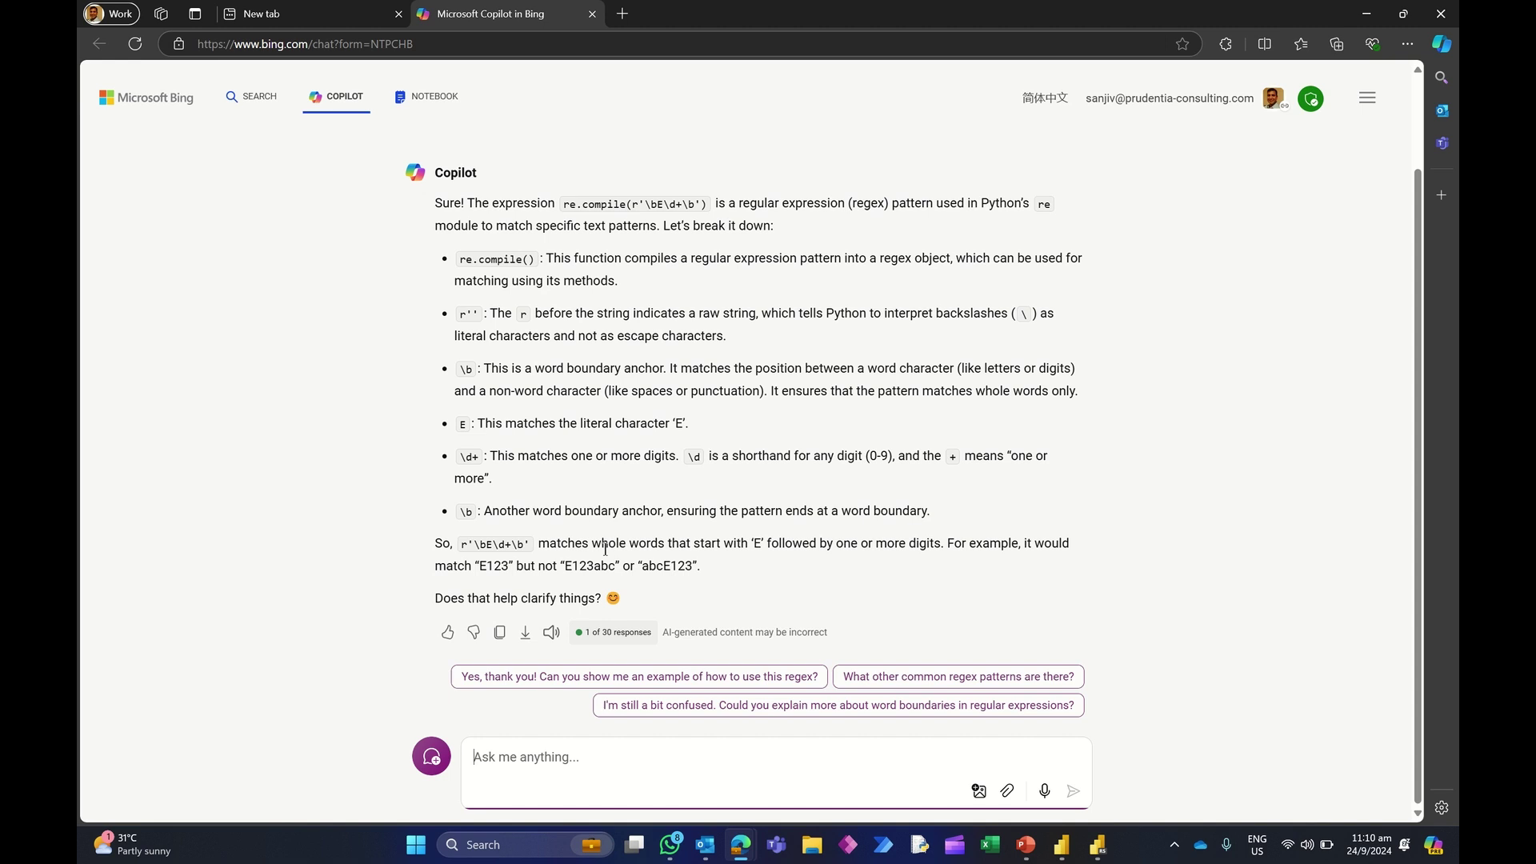
Step: Review Copilot's non-matching example in the answer, then return to the Power BI script dialog
click(483, 567)
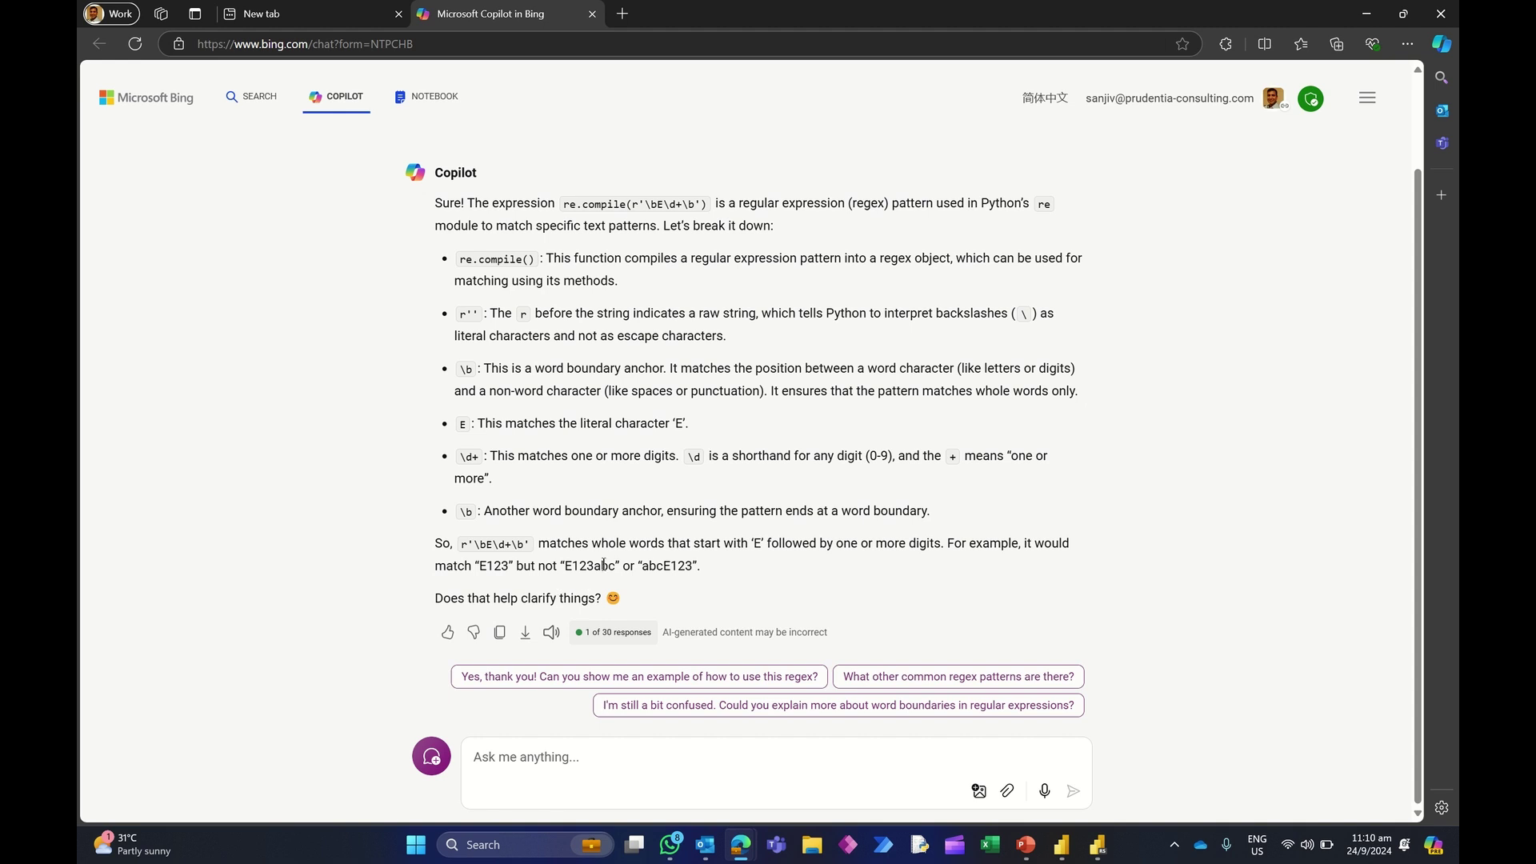
drag(576, 566, 586, 571)
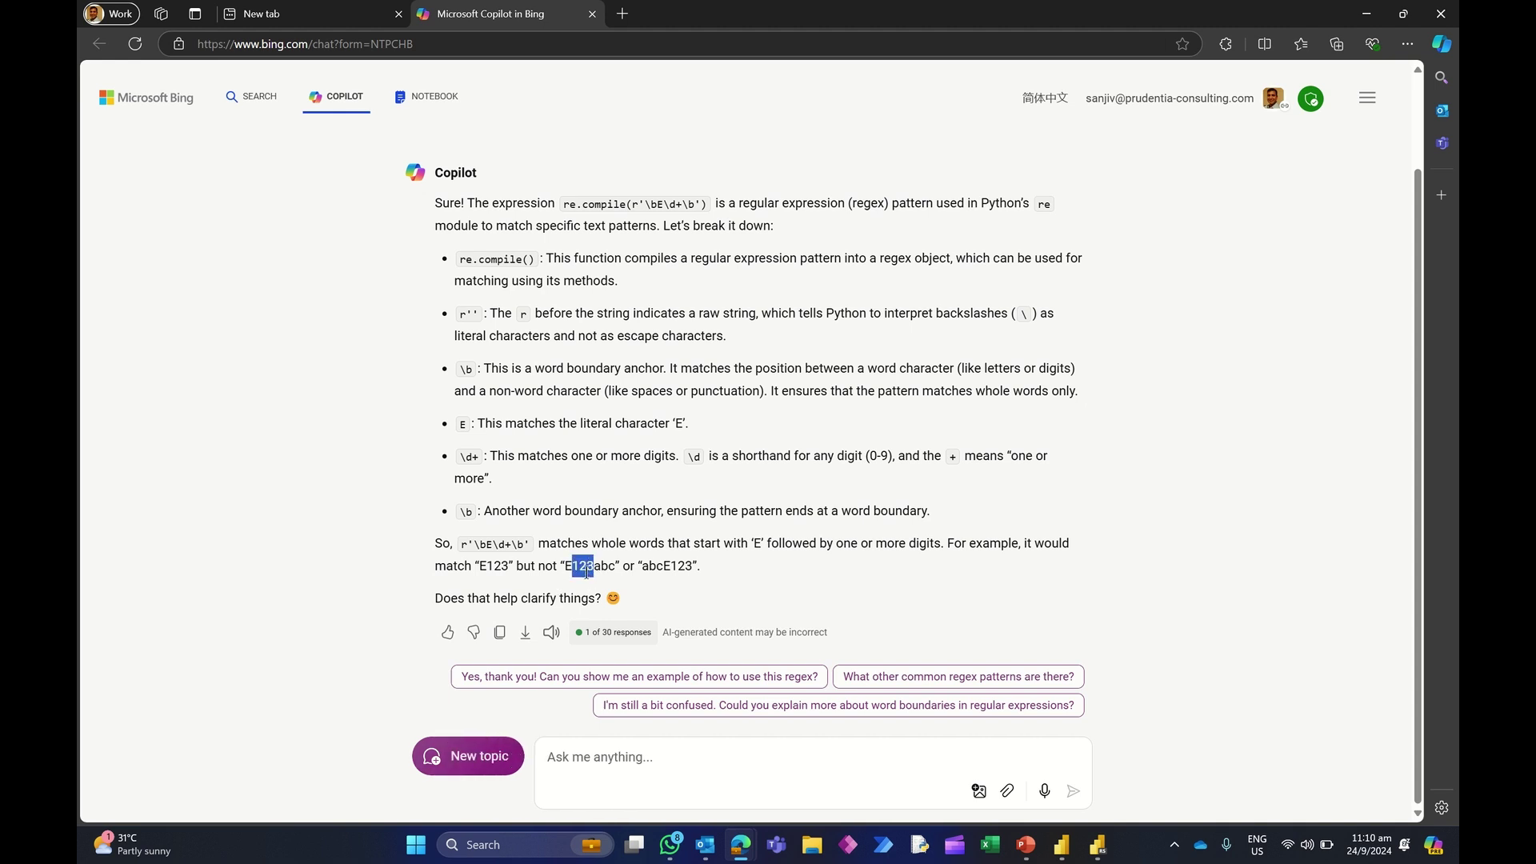
mouse_move(1061, 844)
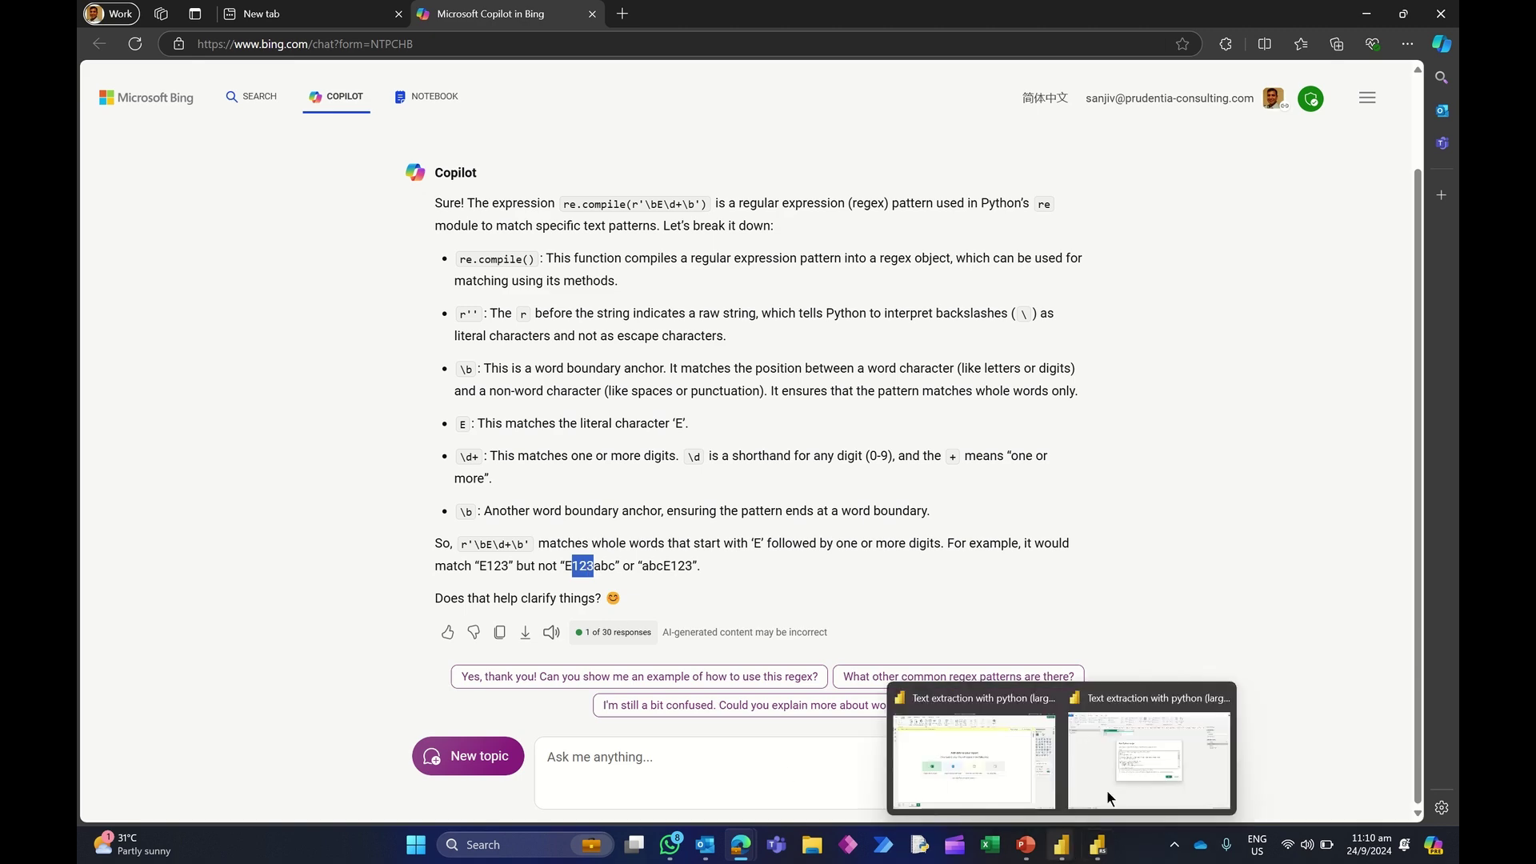
click(1106, 790)
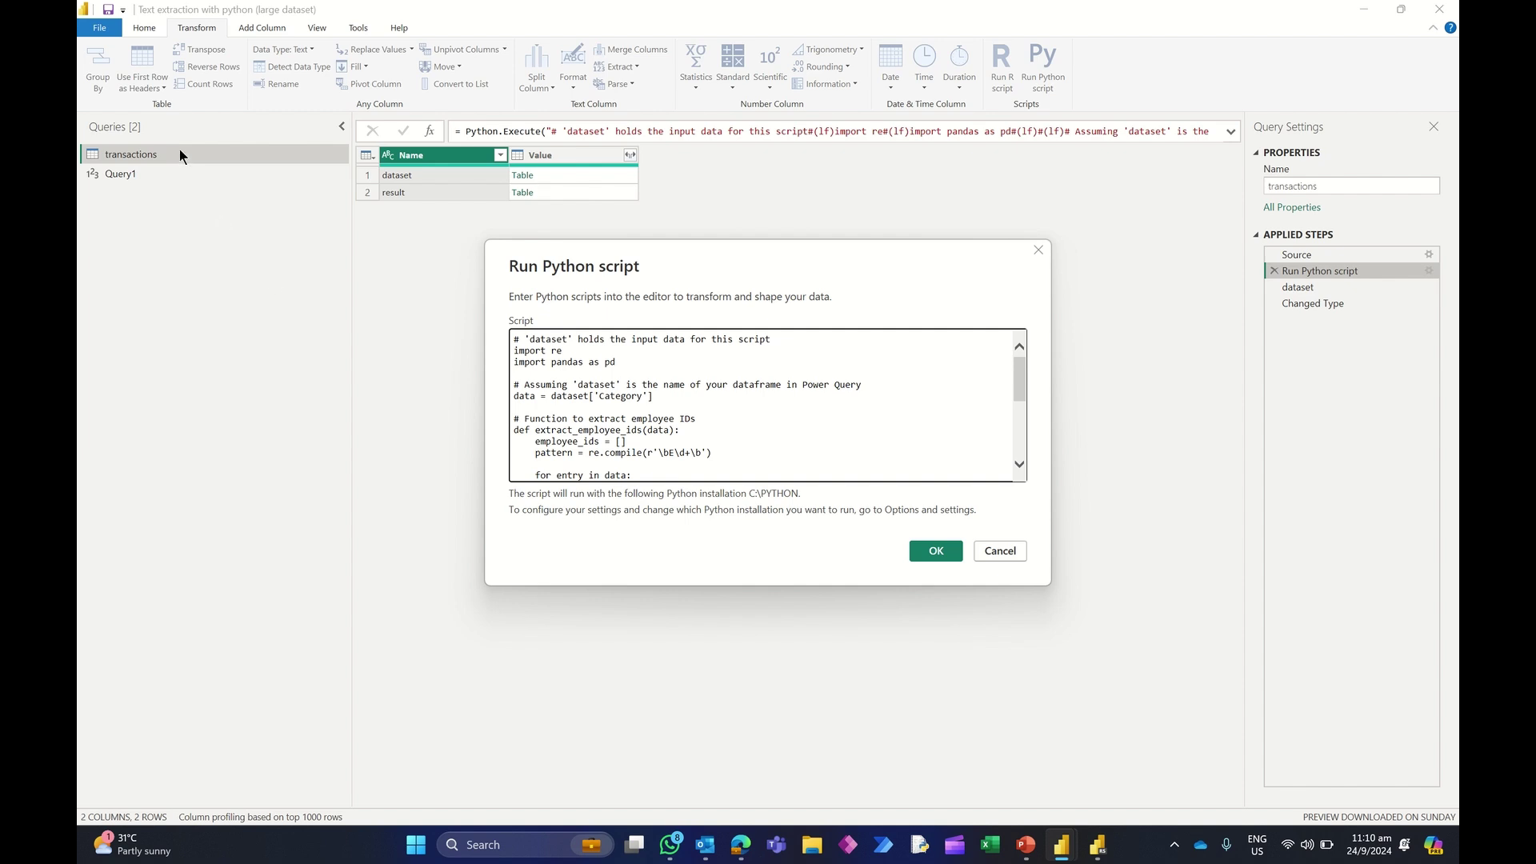
Step: Scroll through the script, highlight the result variable on the last line, and cancel the dialog
scroll(679, 449, down, 3)
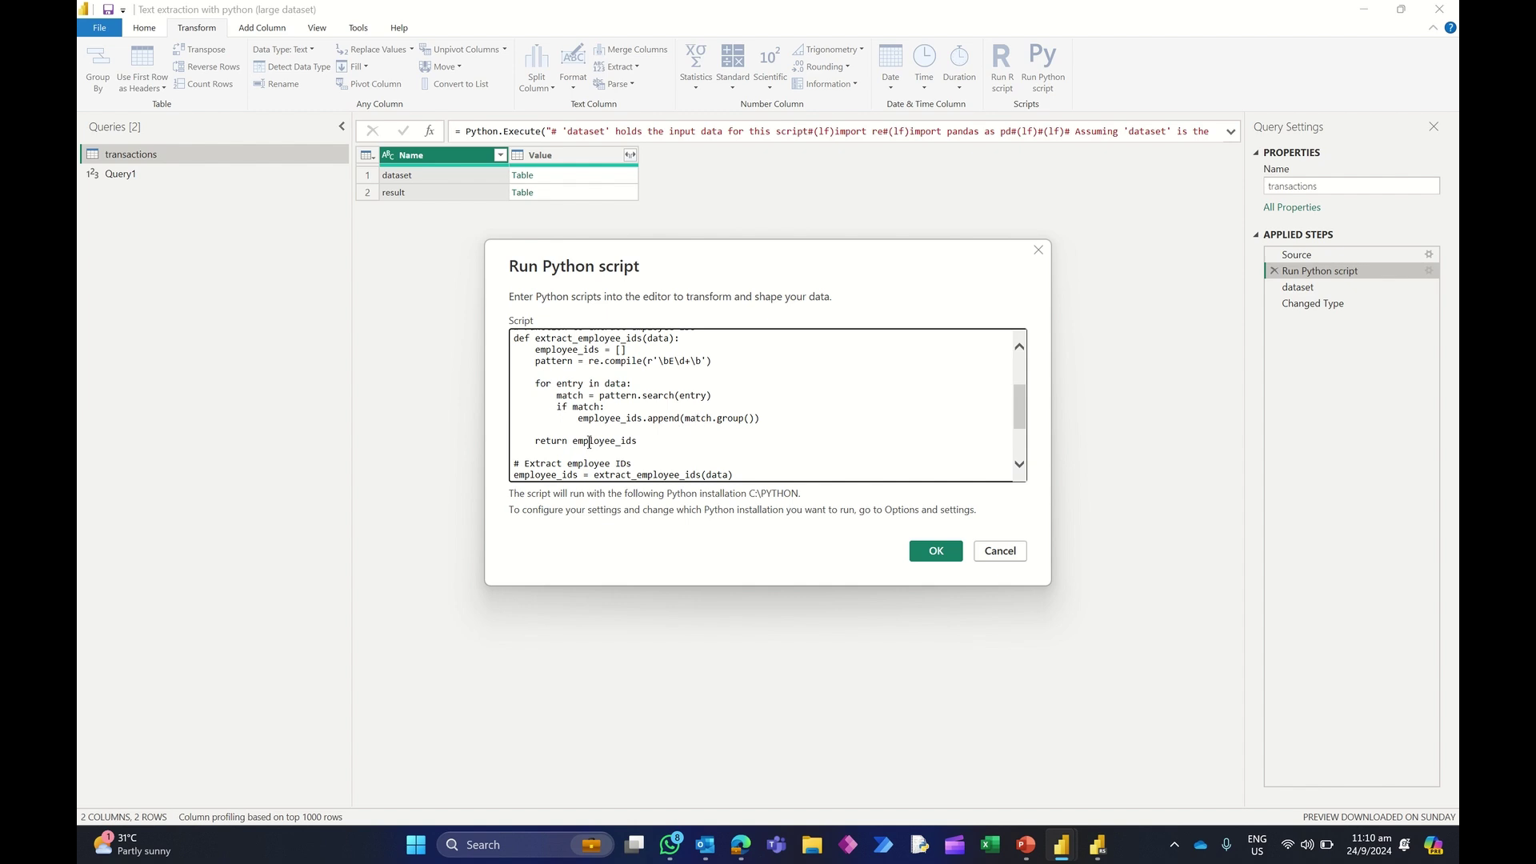
scroll(641, 441, down, 2)
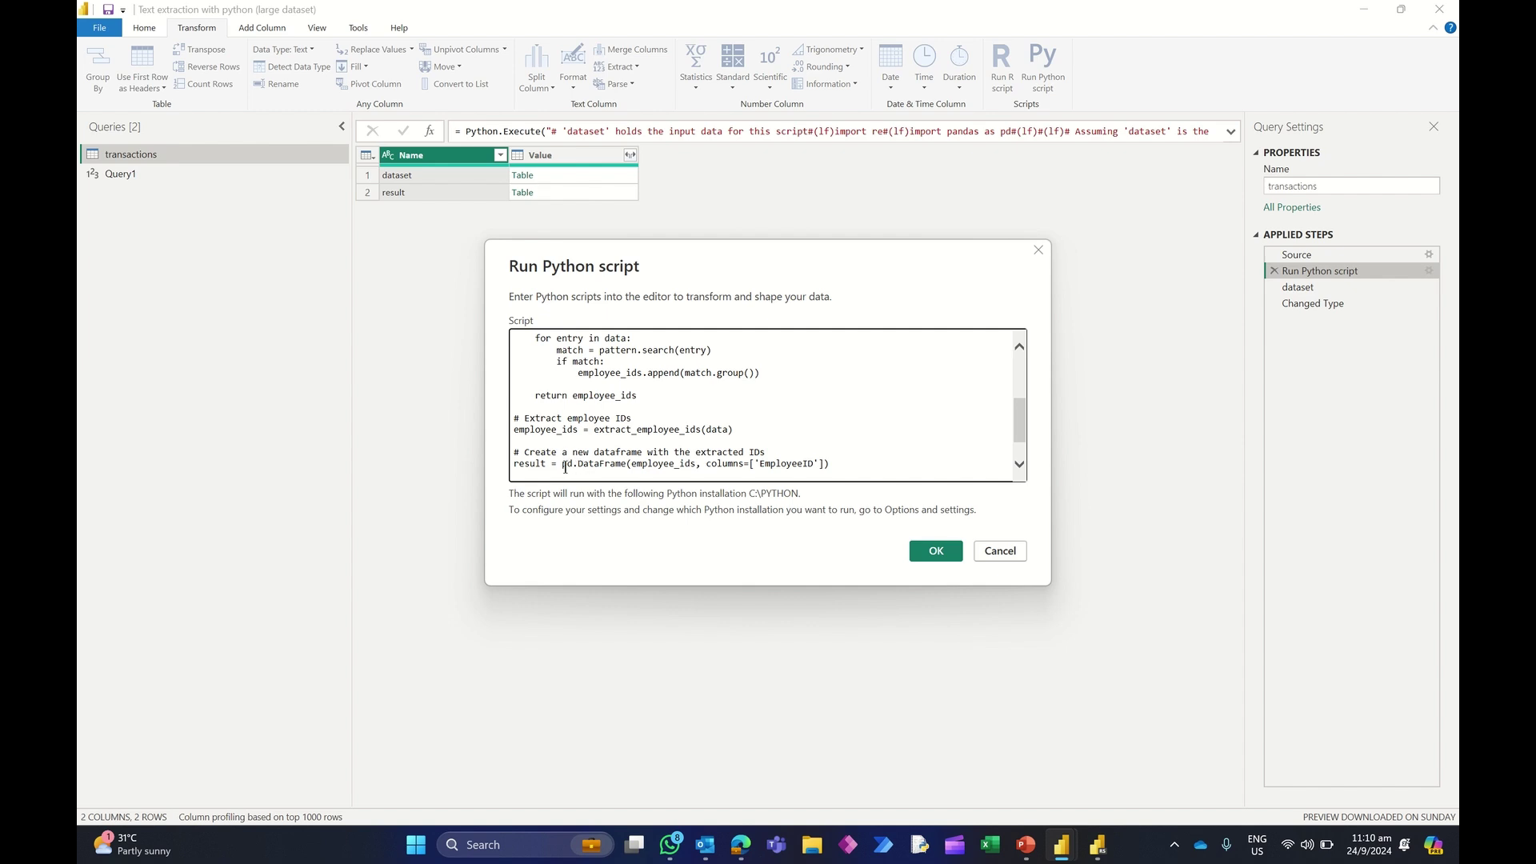
double_click(534, 463)
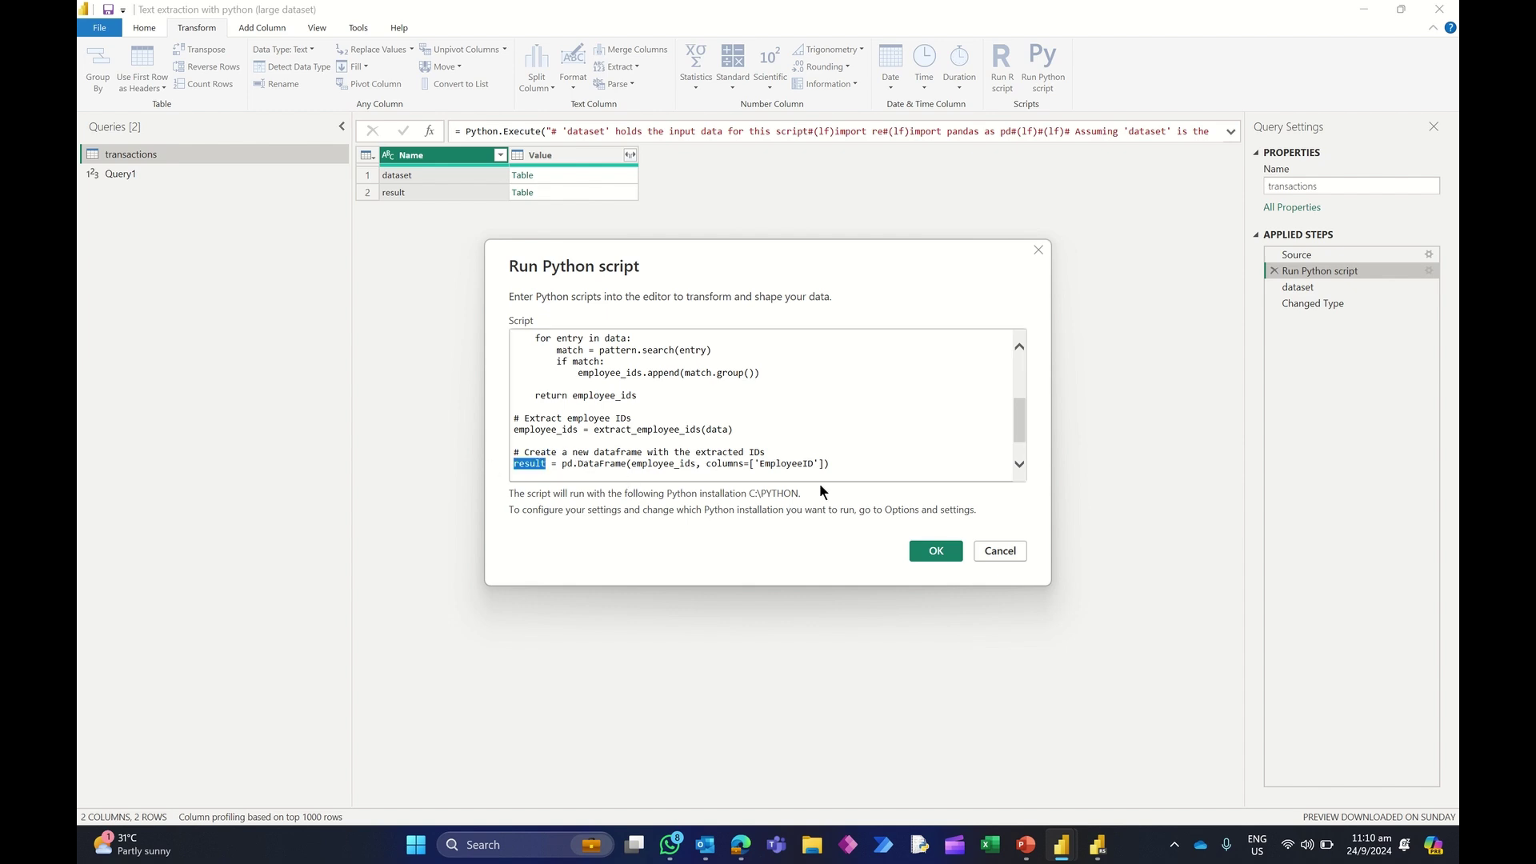
click(998, 552)
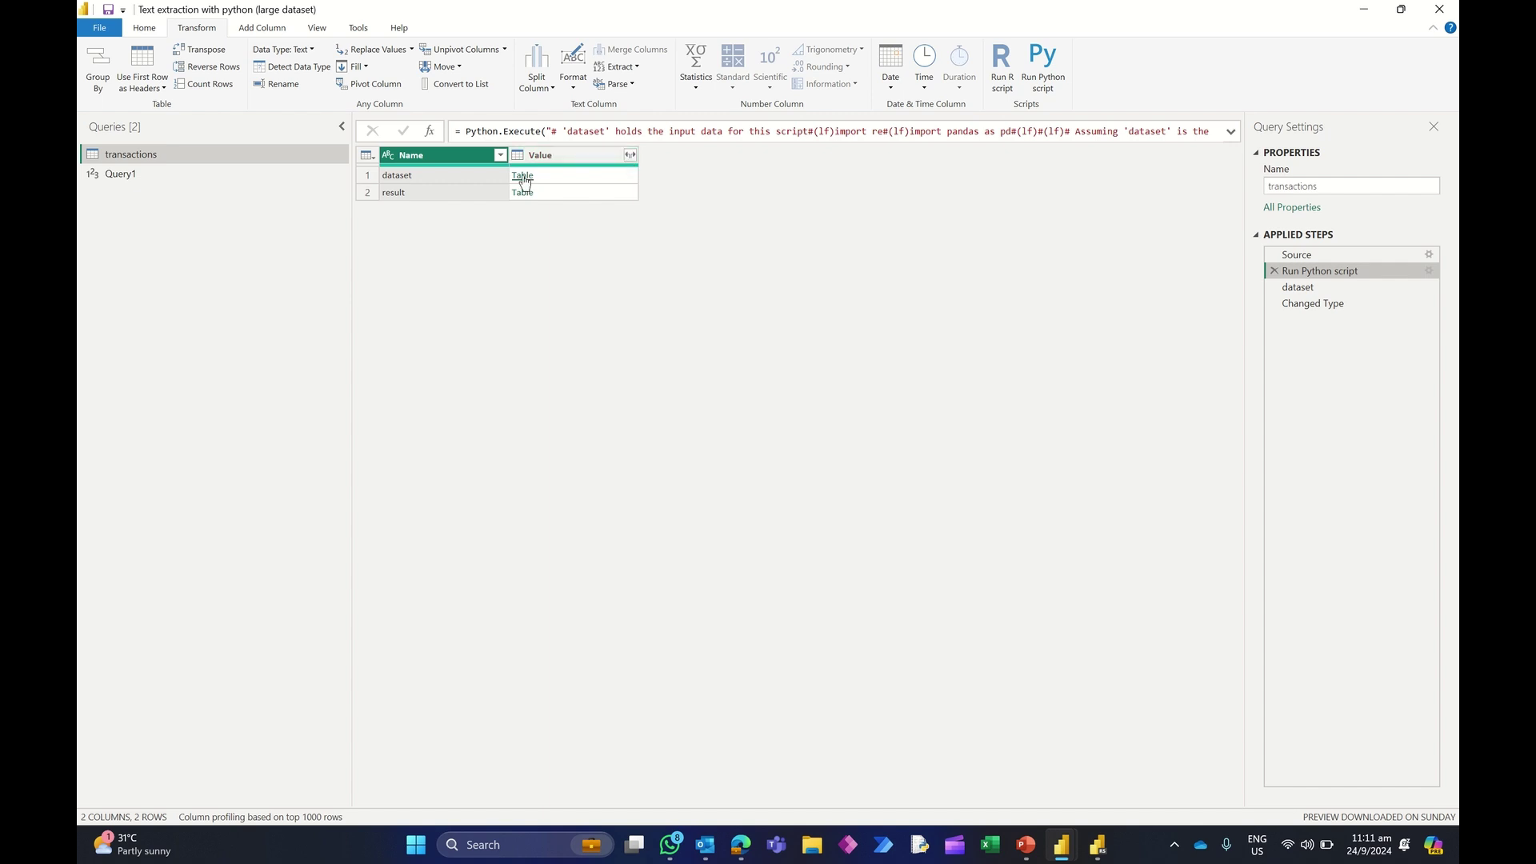
Step: Show the Python script's dataset table with Category and the extracted EmployeeID values
click(1302, 288)
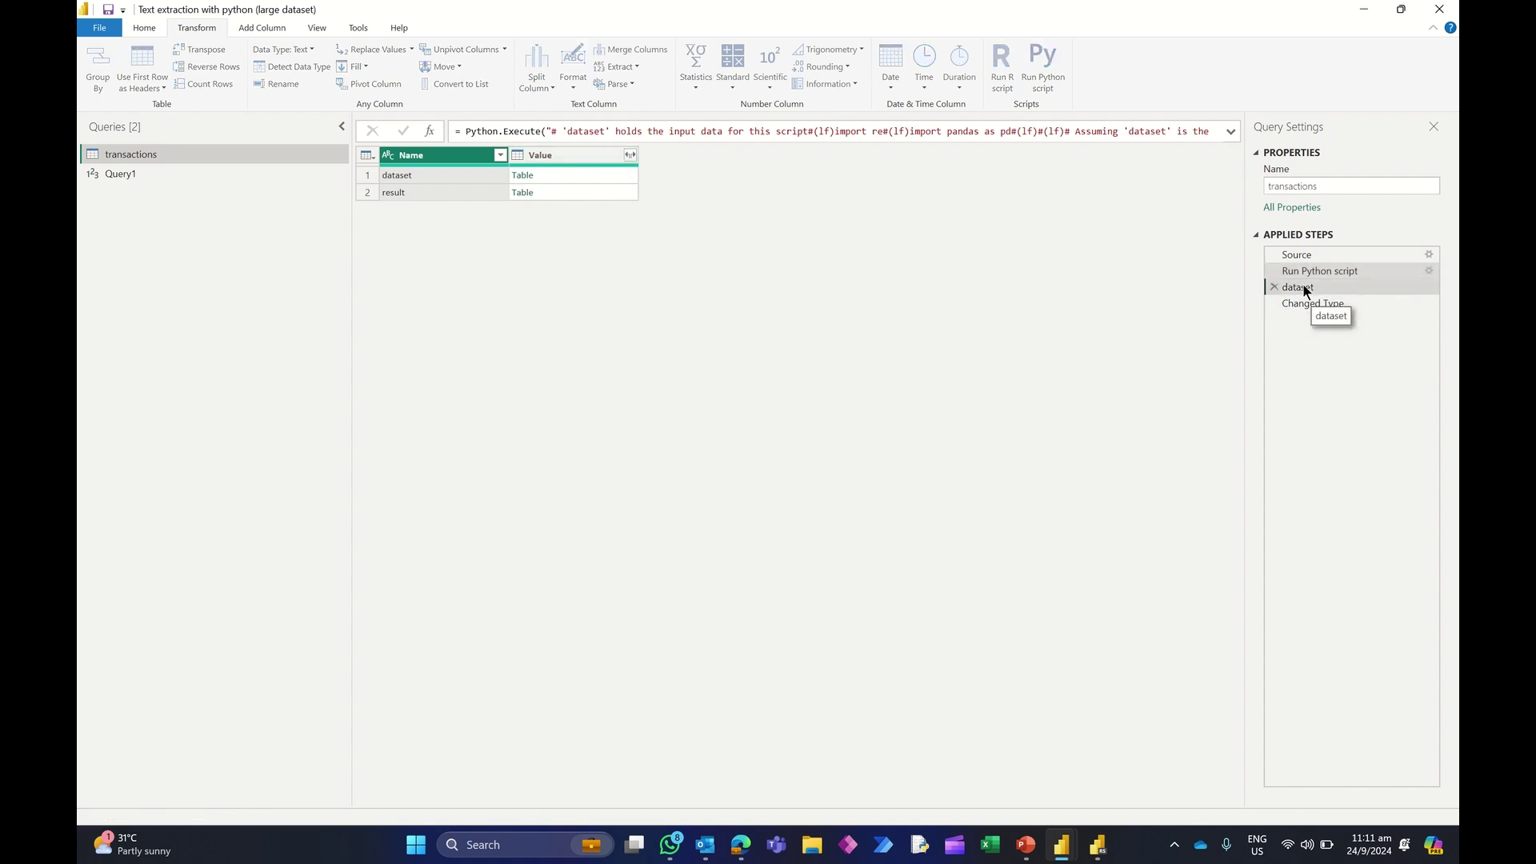